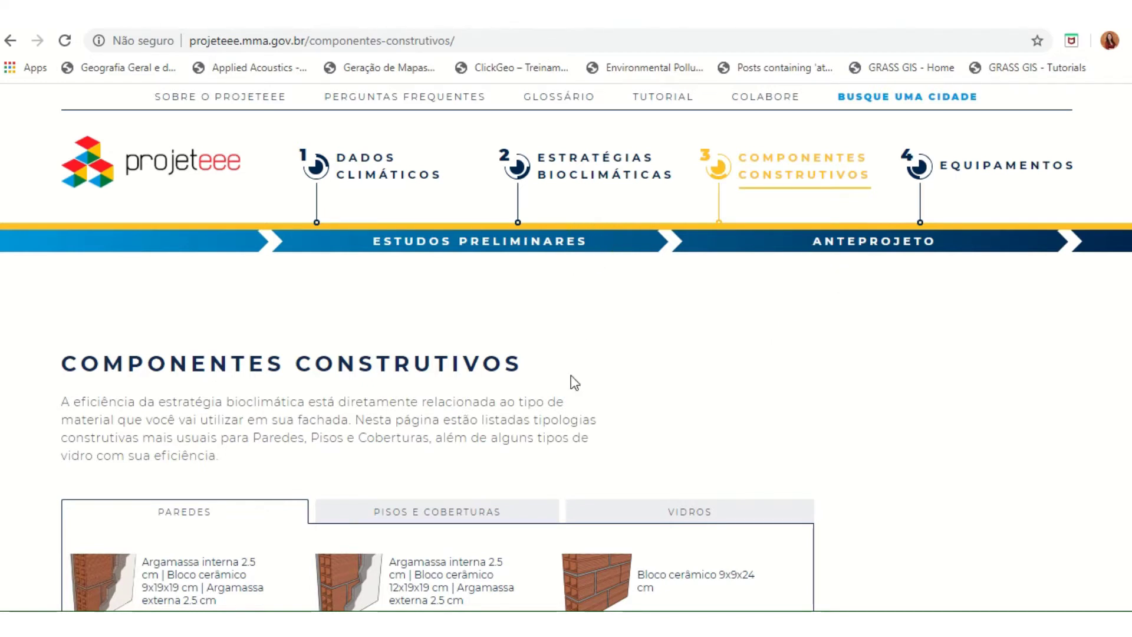
# - Review the Componentes Construtivos catalogue, checking the Pisos e Coberturas and Vidros listings before returning to Paredes
pyautogui.scroll(-2, 616, 369)
pyautogui.scroll(-2, 616, 368)
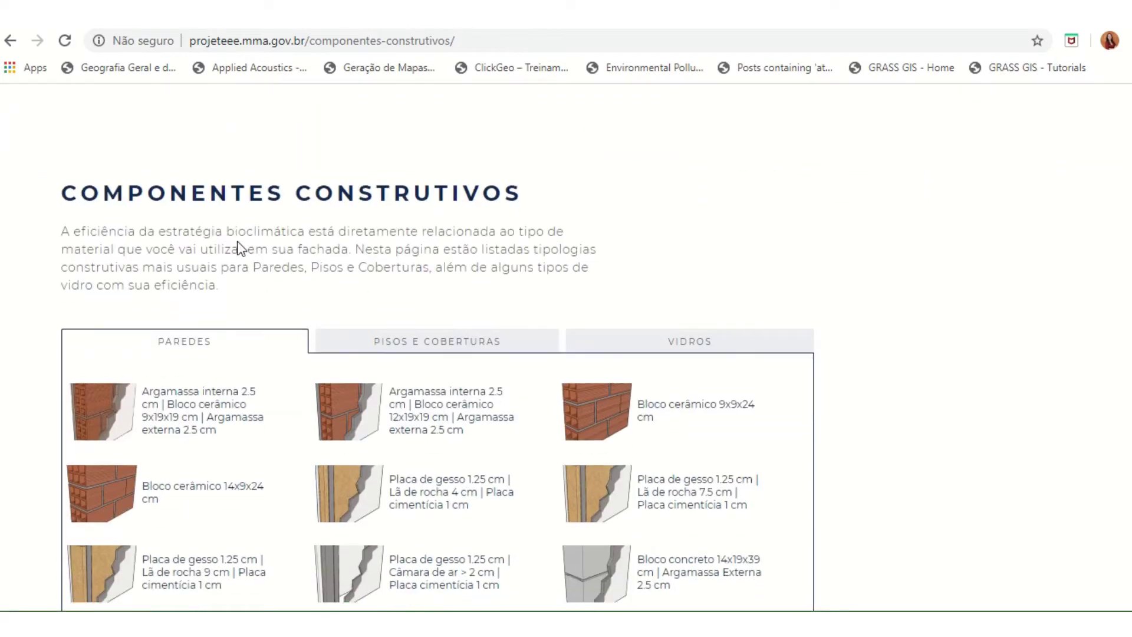
pyautogui.moveTo(81, 193); pyautogui.dragTo(523, 196)
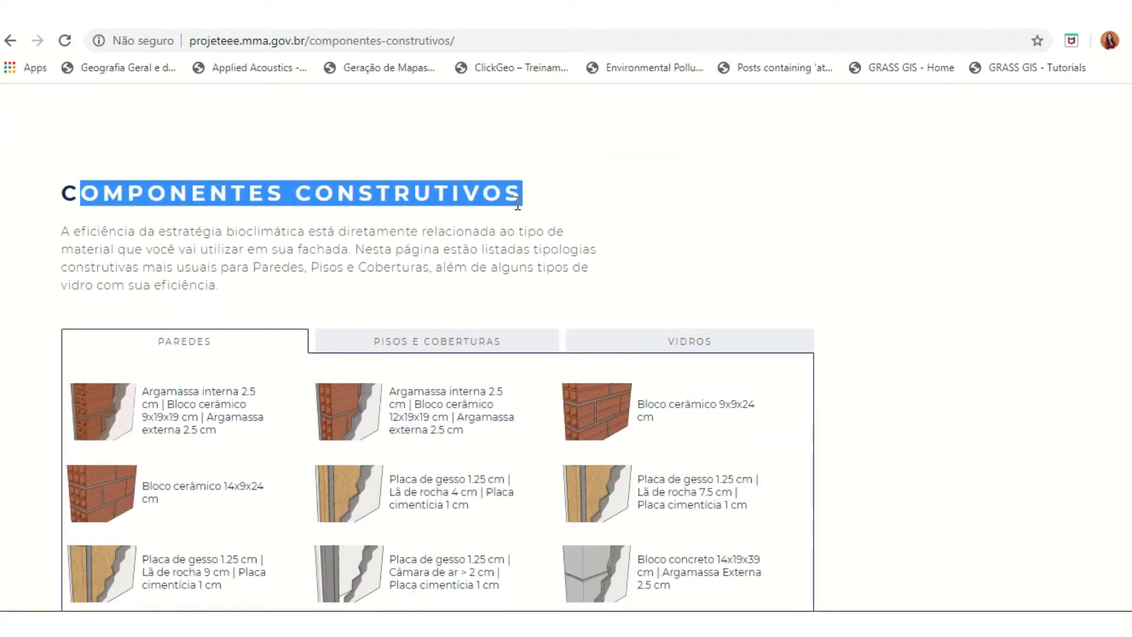
pyautogui.click(777, 264)
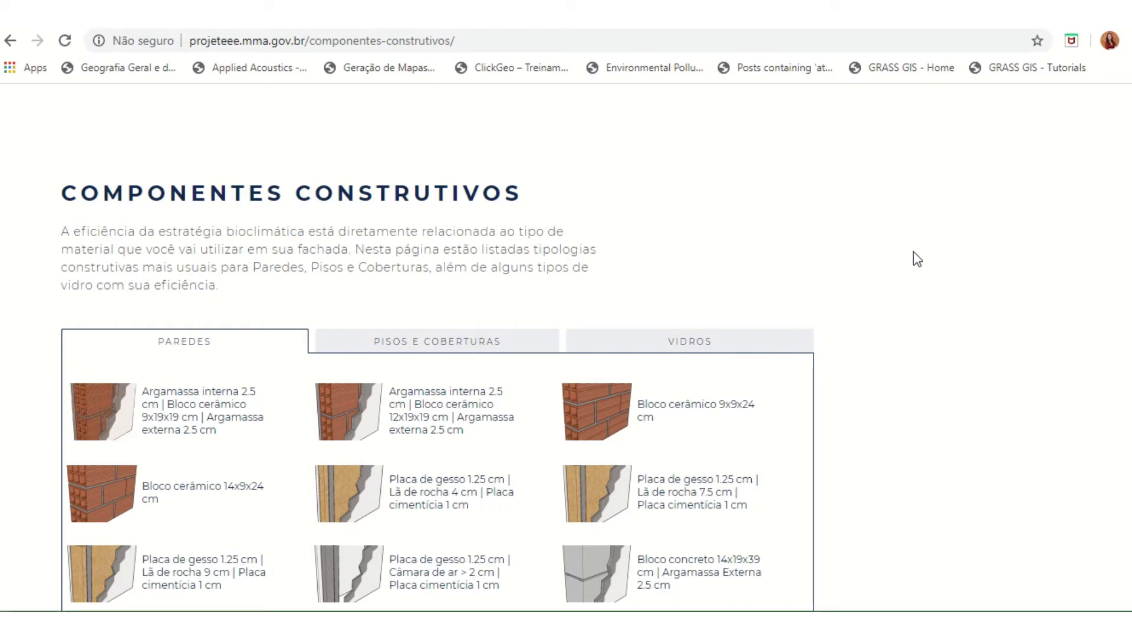
pyautogui.scroll(-2, 904, 259)
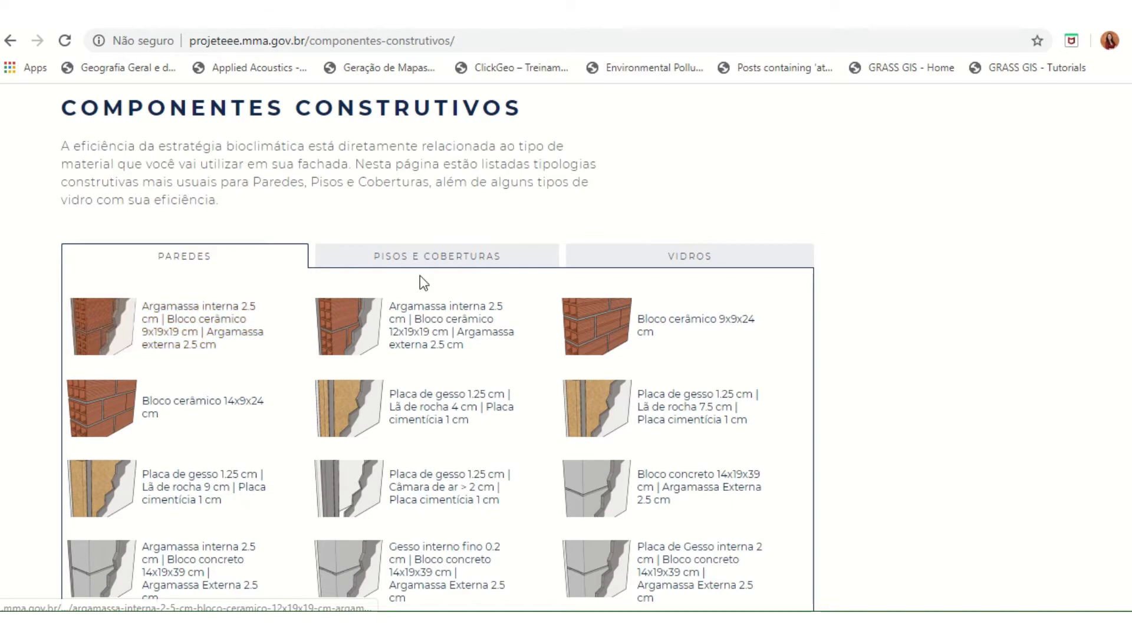
pyautogui.click(460, 257)
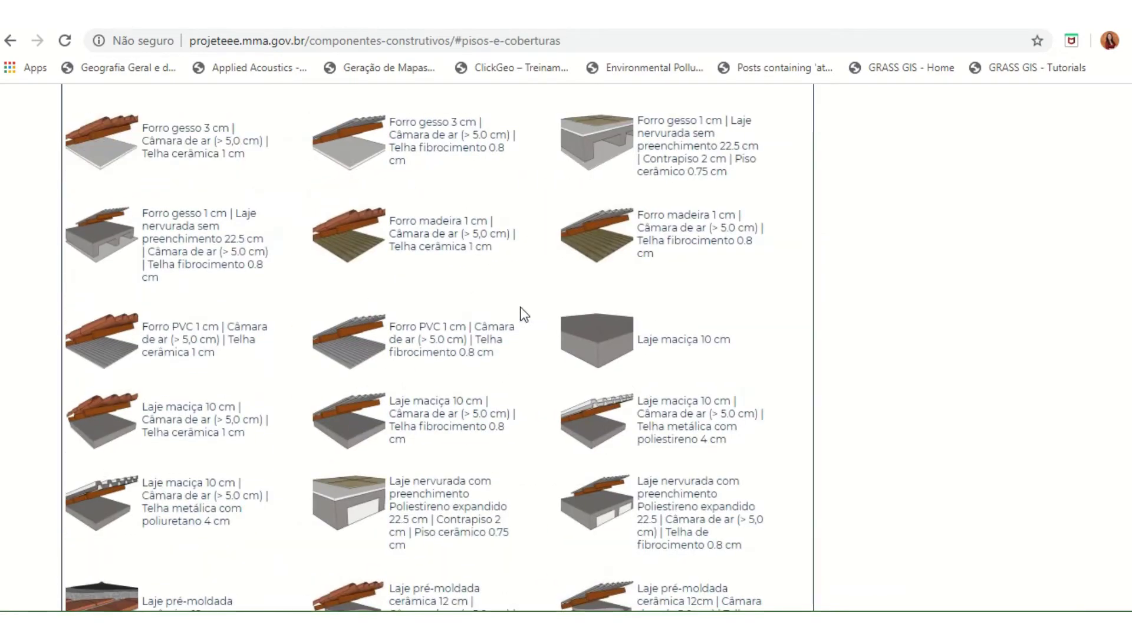
pyautogui.scroll(1, 559, 413)
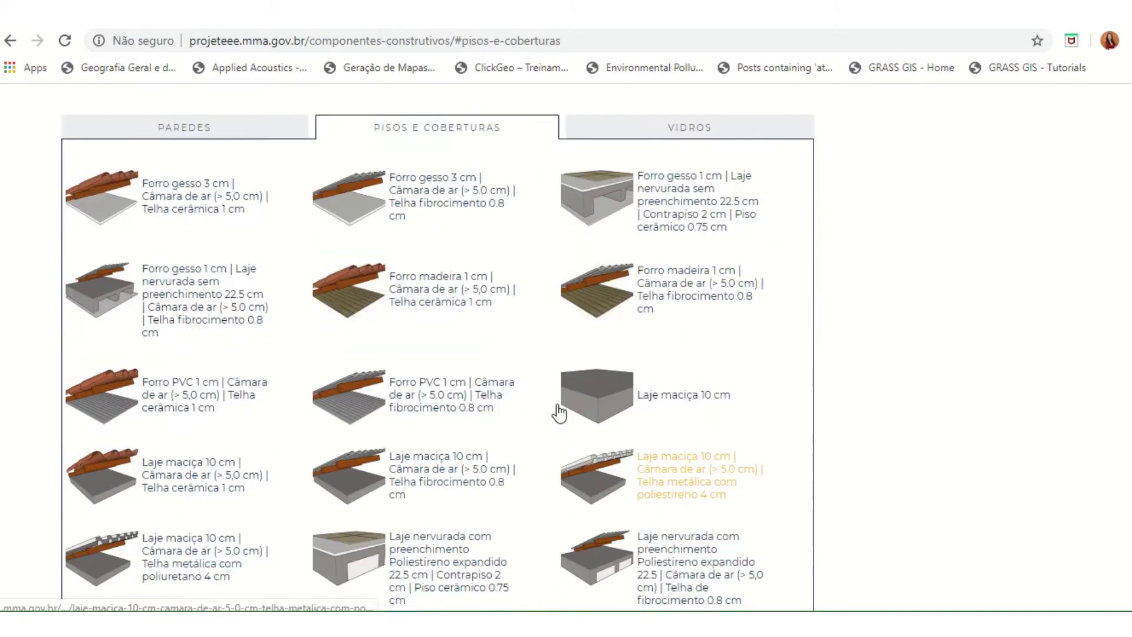
pyautogui.click(687, 157)
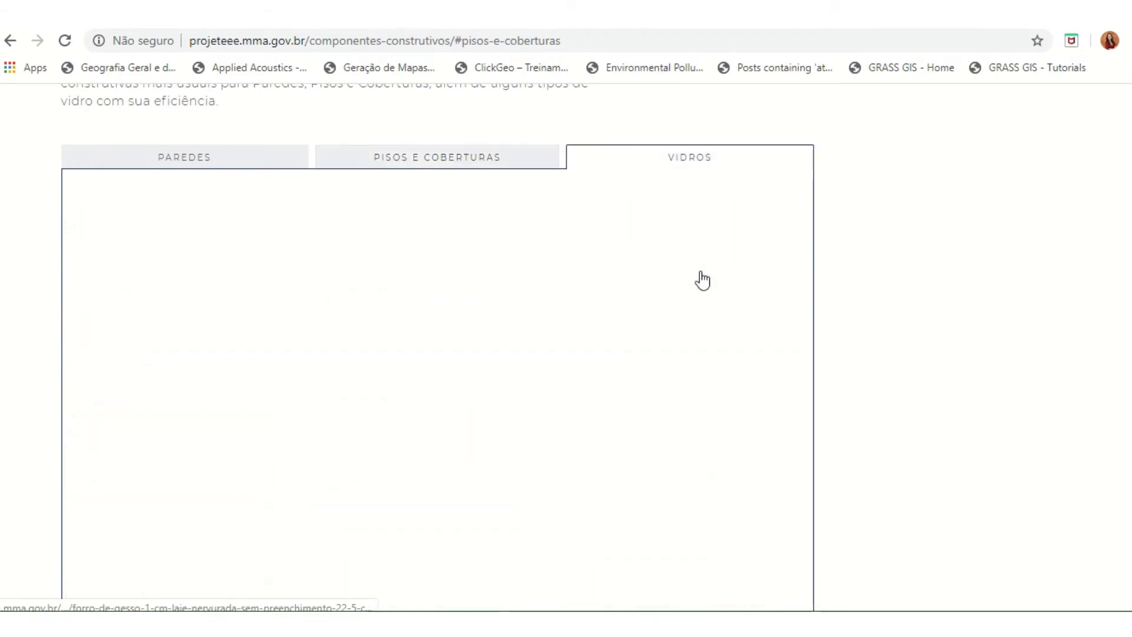
pyautogui.scroll(3, 682, 296)
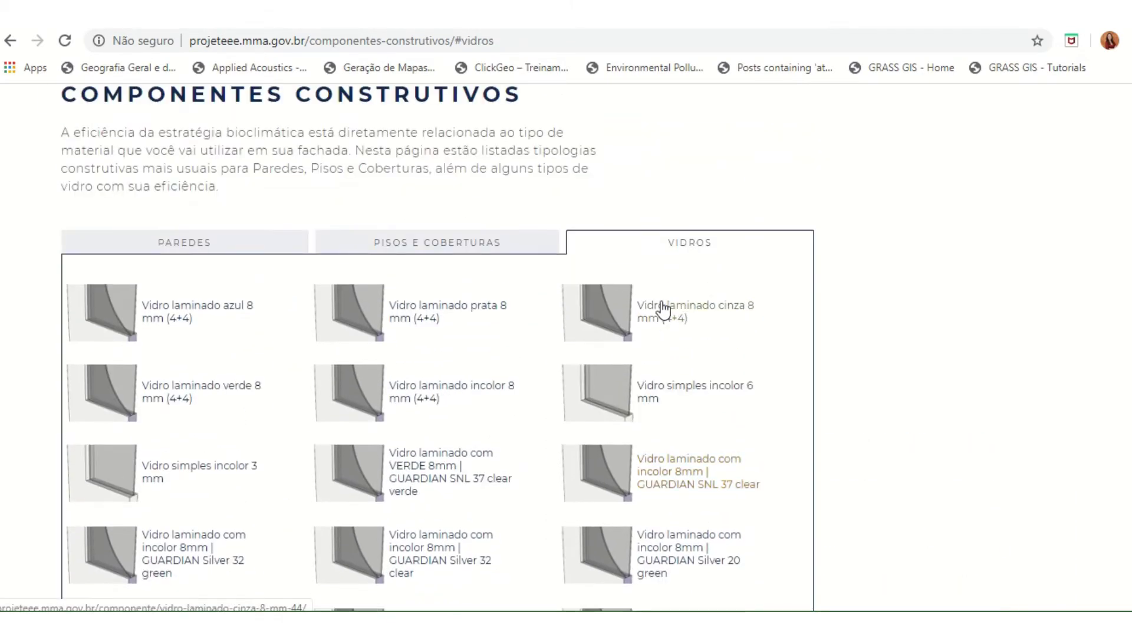
pyautogui.click(195, 243)
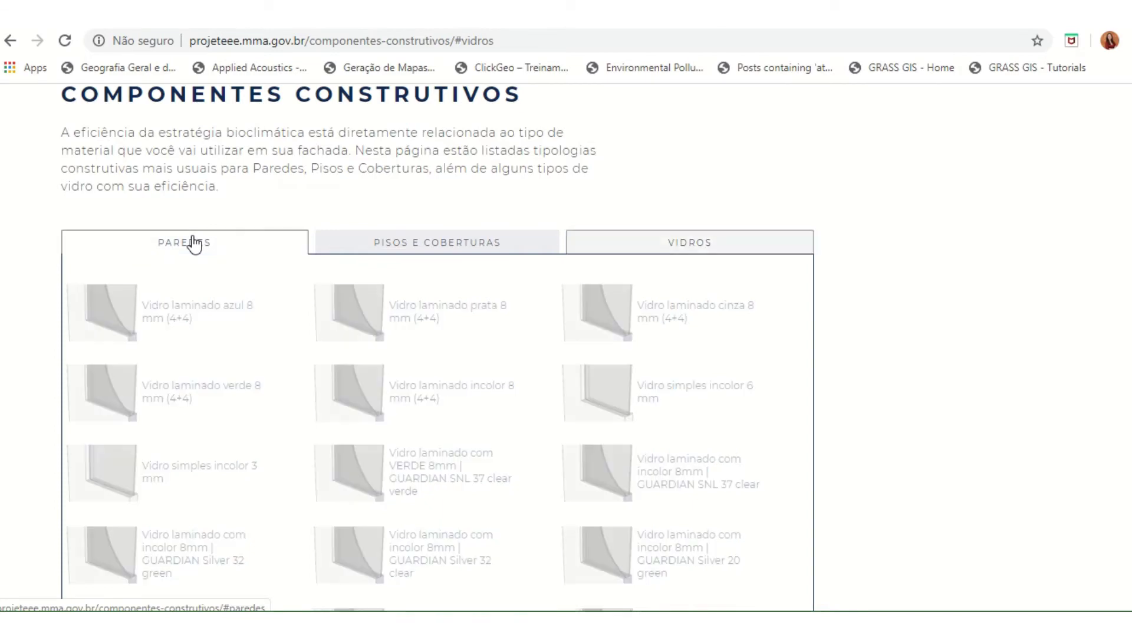
pyautogui.scroll(3, 437, 324)
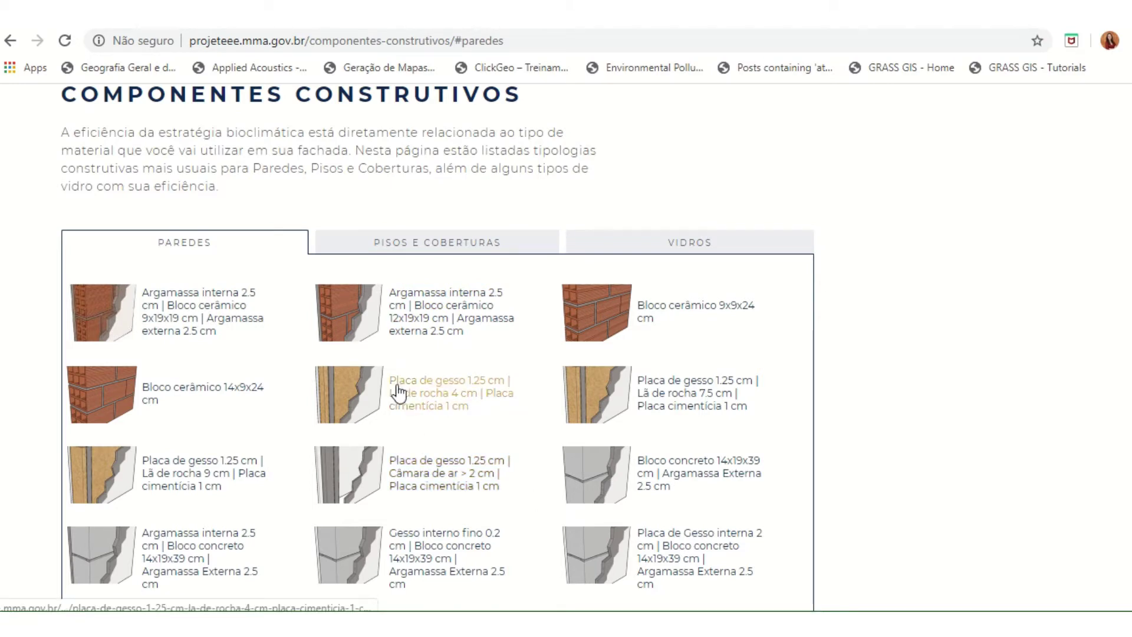
# - Open the wall component Placa de gesso 1.25 cm | Lã de rocha 4 cm | Placa cimentícia 1 cm and review its thermal properties
pyautogui.click(437, 401)
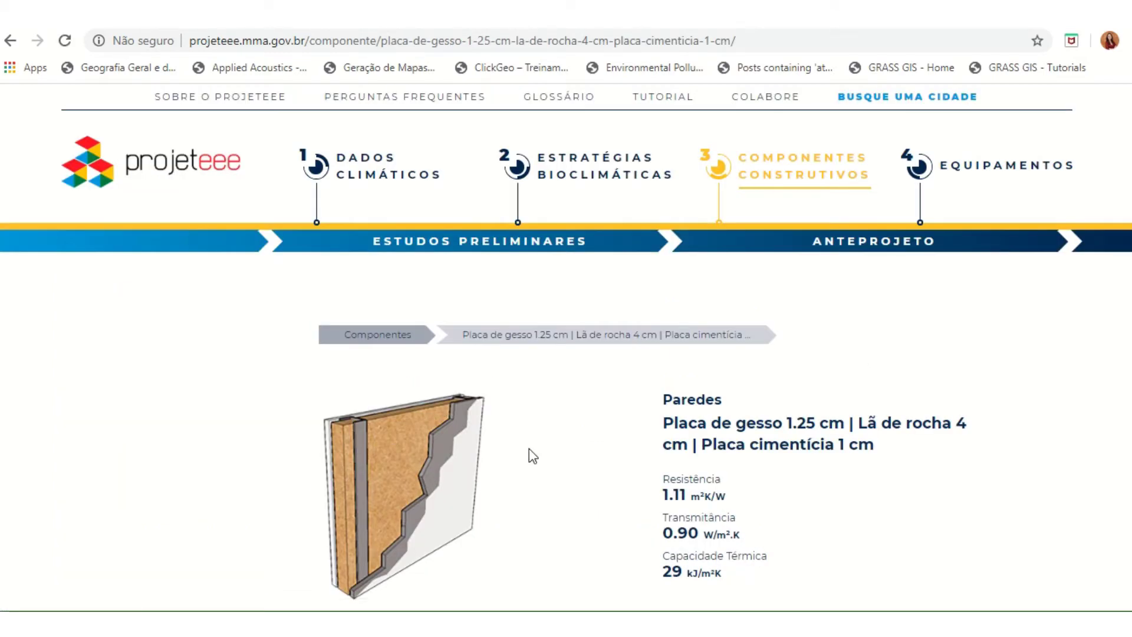
pyautogui.scroll(-3, 530, 454)
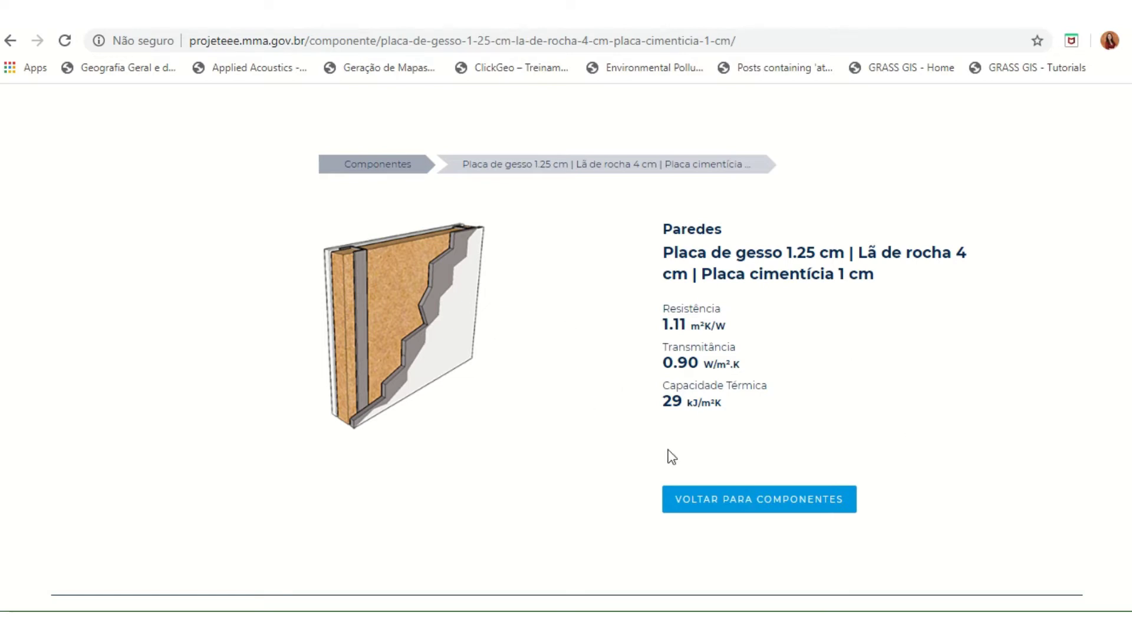
pyautogui.doubleClick(677, 347)
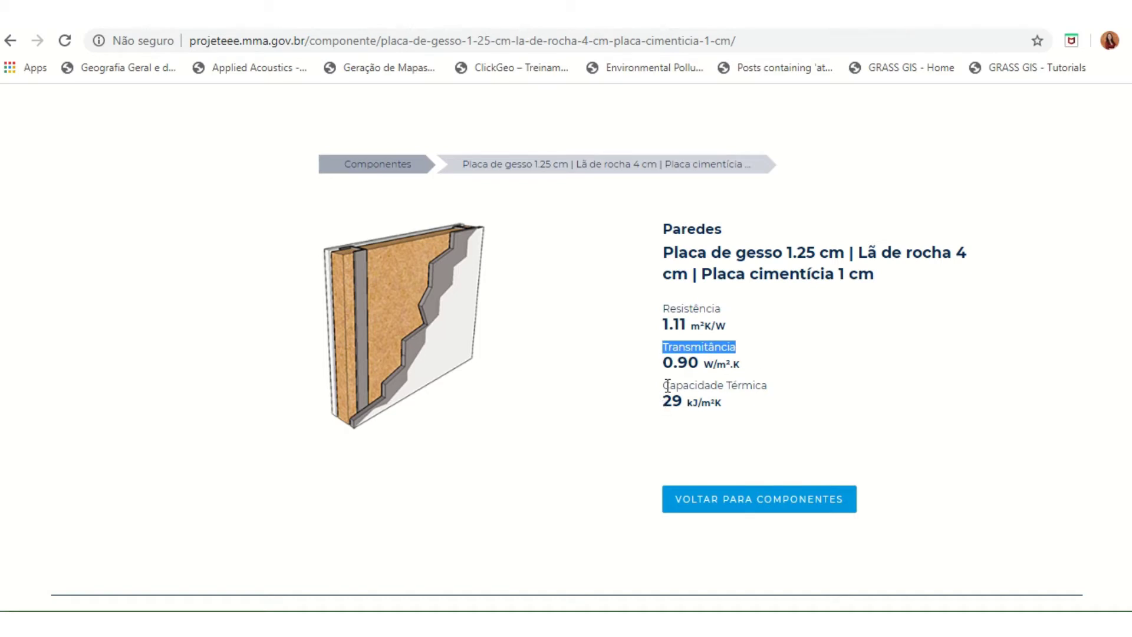
pyautogui.moveTo(662, 385); pyautogui.dragTo(768, 386)
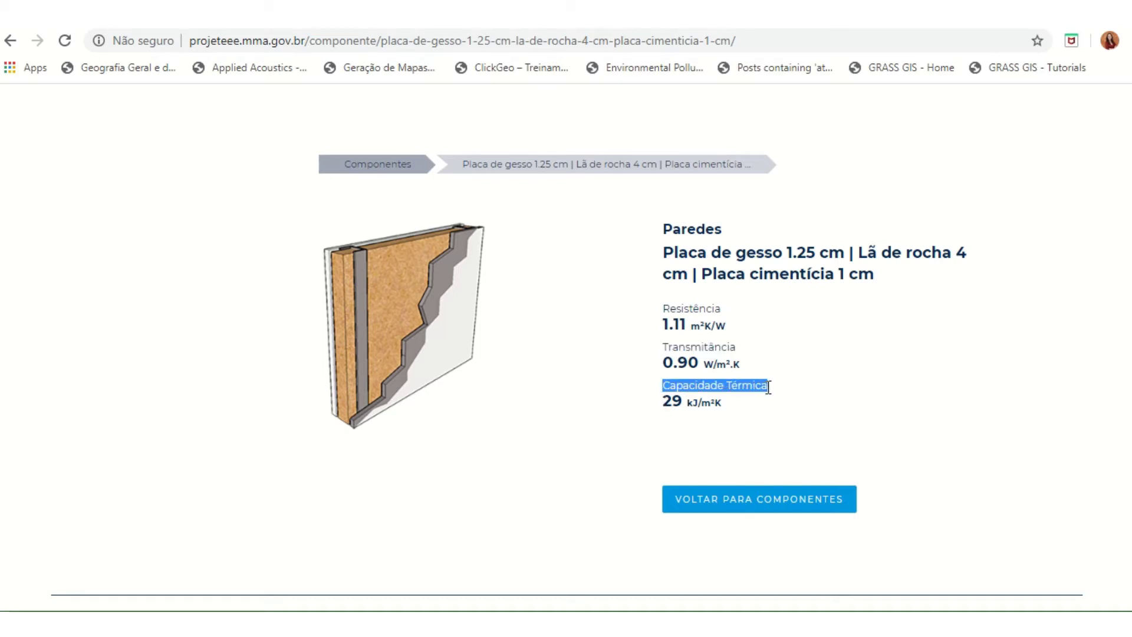
pyautogui.click(842, 414)
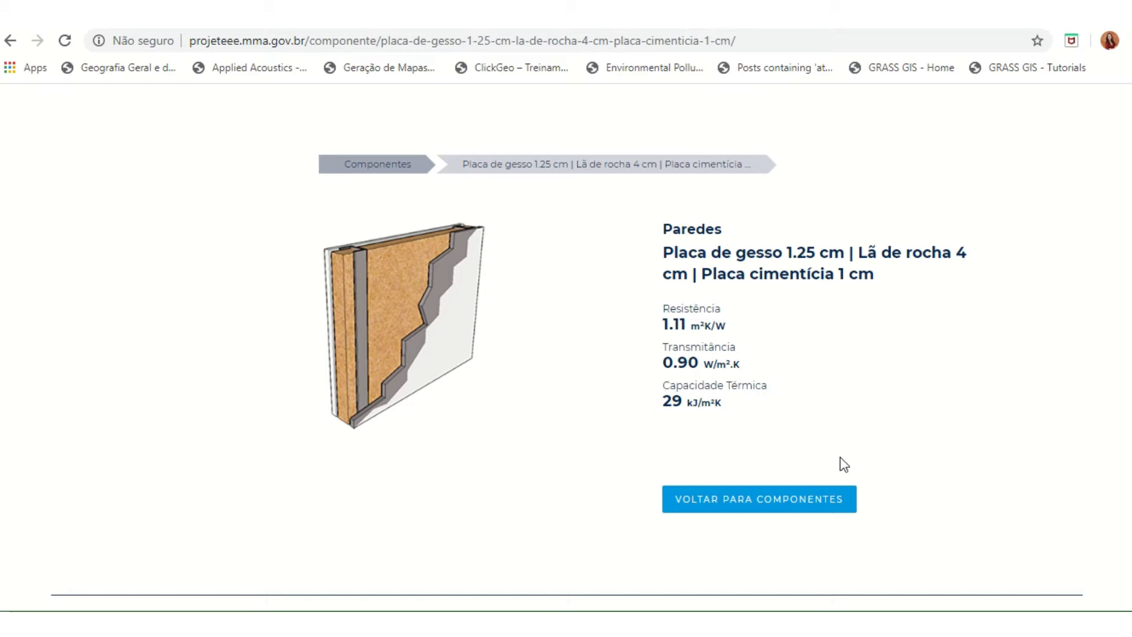
# - Return to the components listing and go past the wall typologies to the Calculadora de Propriedades
pyautogui.click(766, 504)
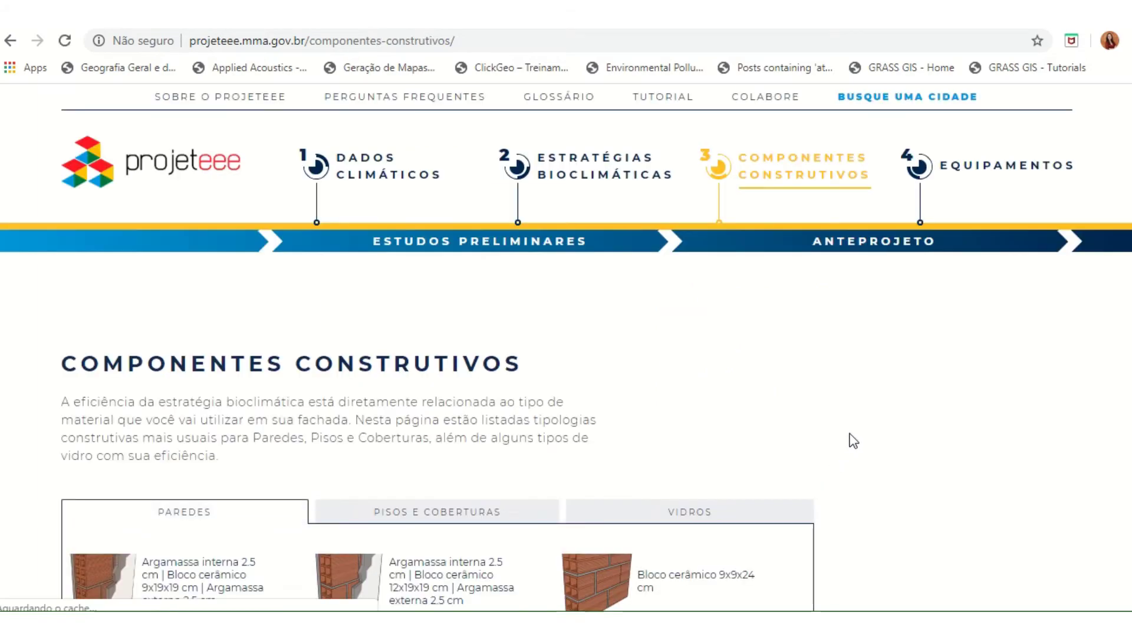
pyautogui.scroll(-2, 849, 433)
pyautogui.scroll(-3, 852, 433)
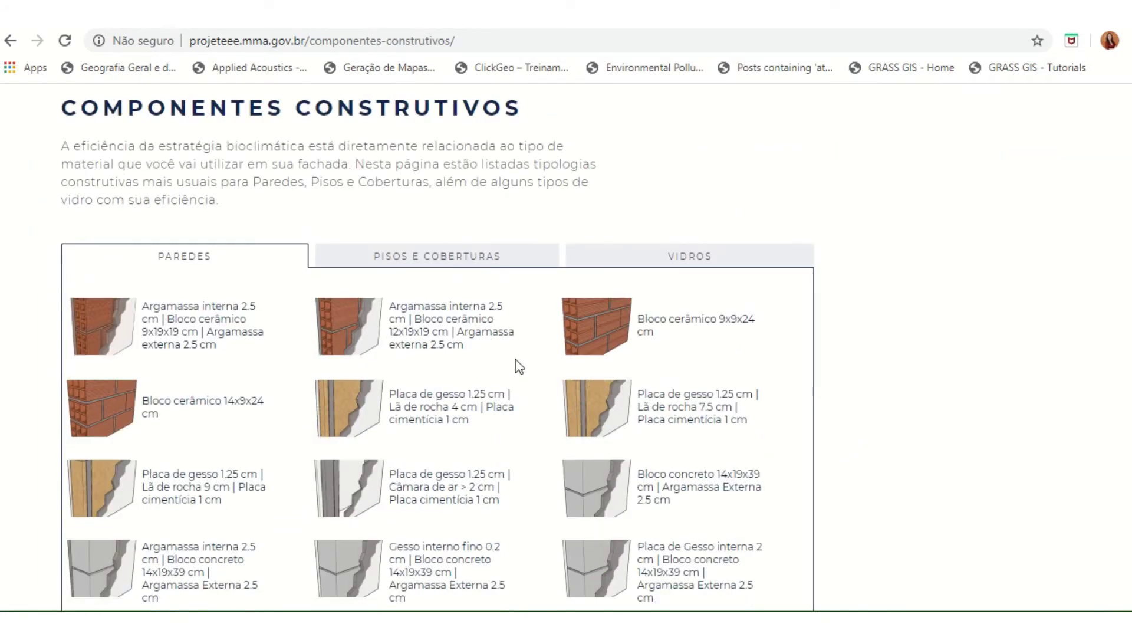
pyautogui.scroll(-1, 836, 433)
pyautogui.scroll(-5, 653, 471)
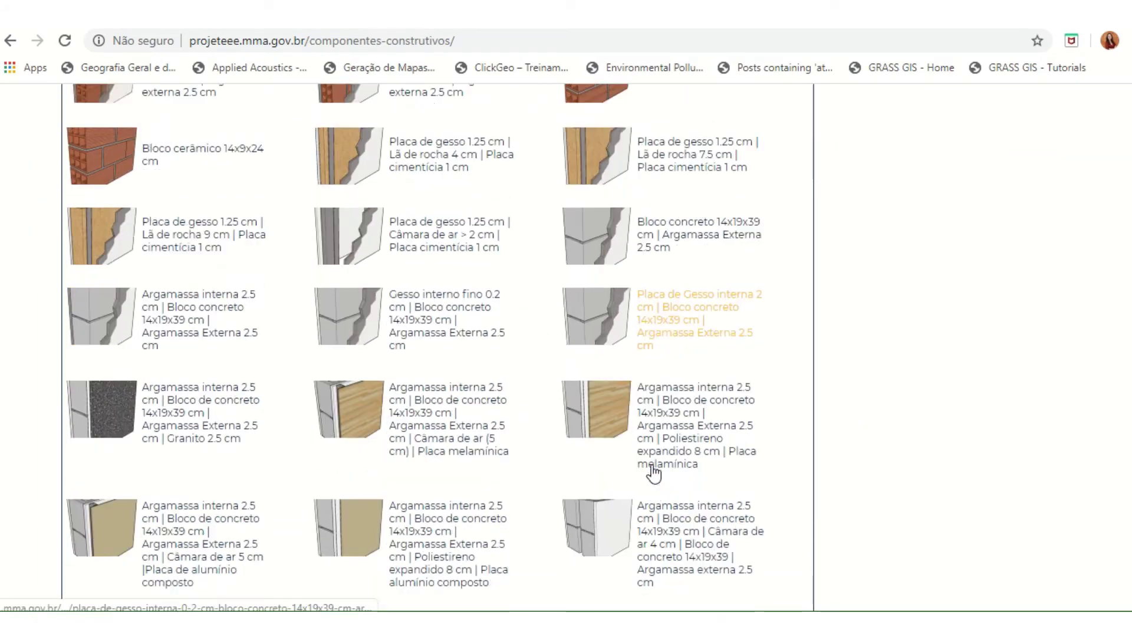
pyautogui.scroll(-10, 653, 469)
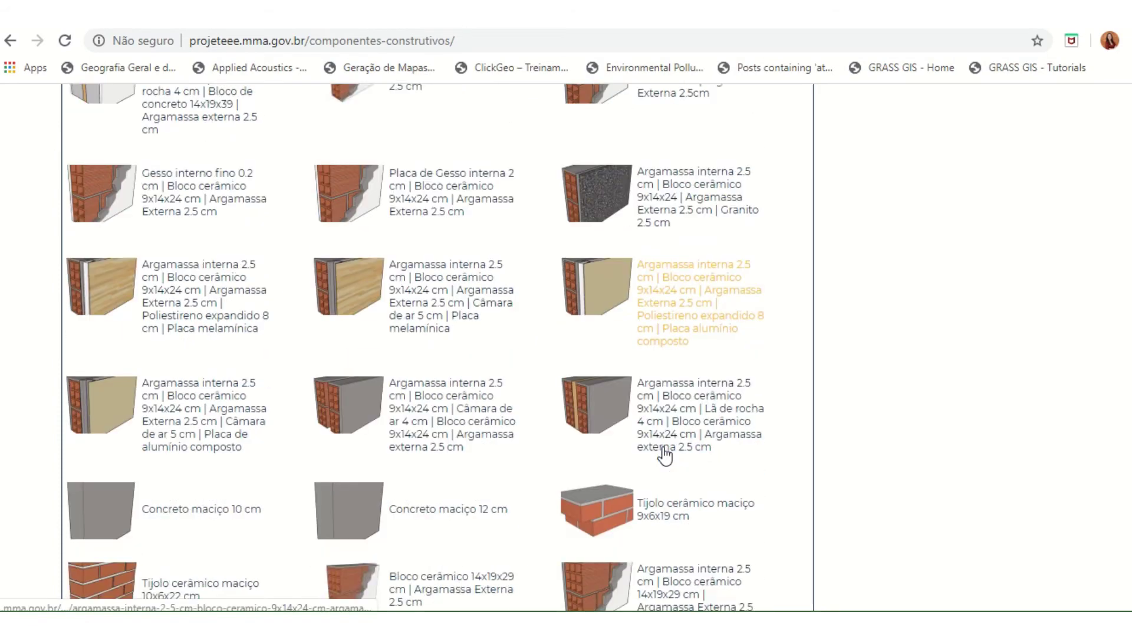
pyautogui.scroll(-7, 664, 455)
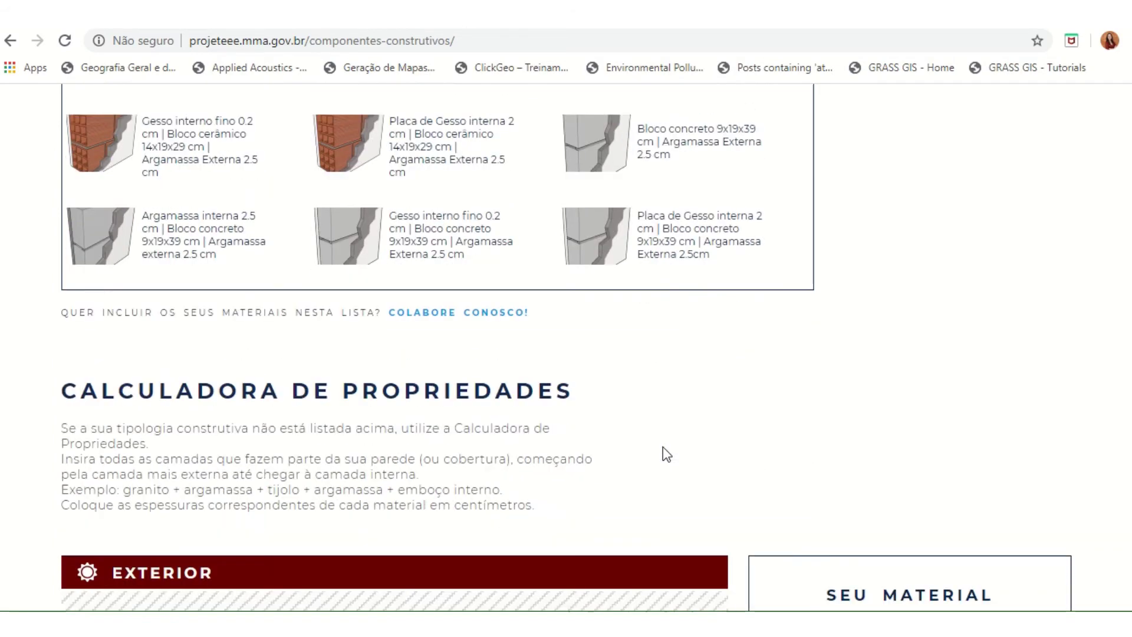
pyautogui.scroll(-3, 725, 363)
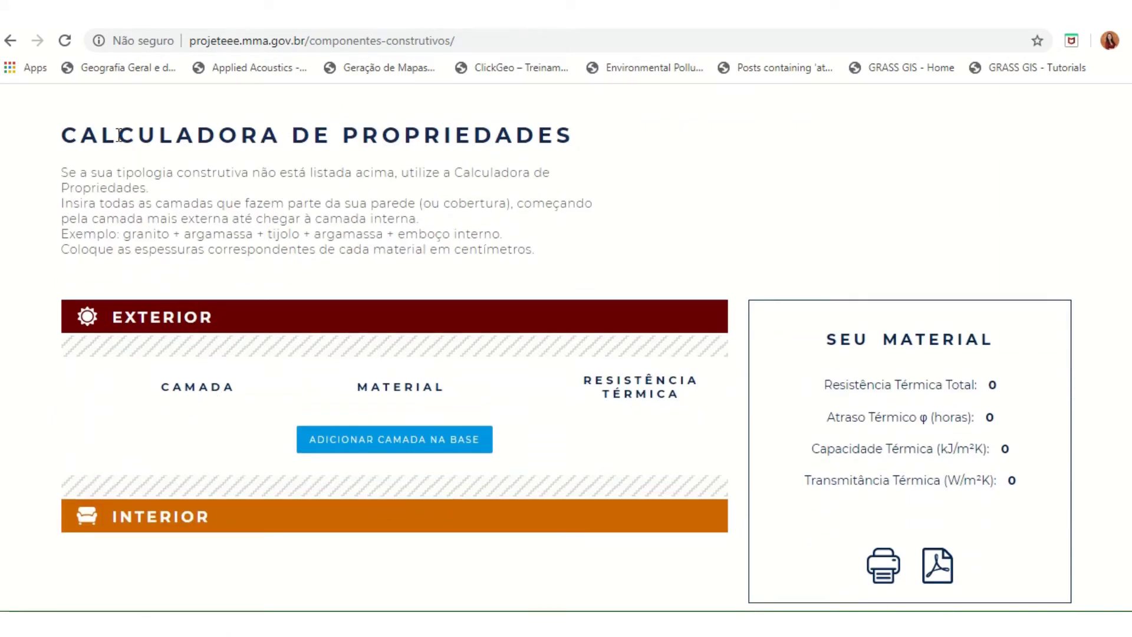
# - Examine the Calculadora de Propriedades heading and its Exterior and Interior boundaries
pyautogui.moveTo(61, 136); pyautogui.dragTo(571, 150)
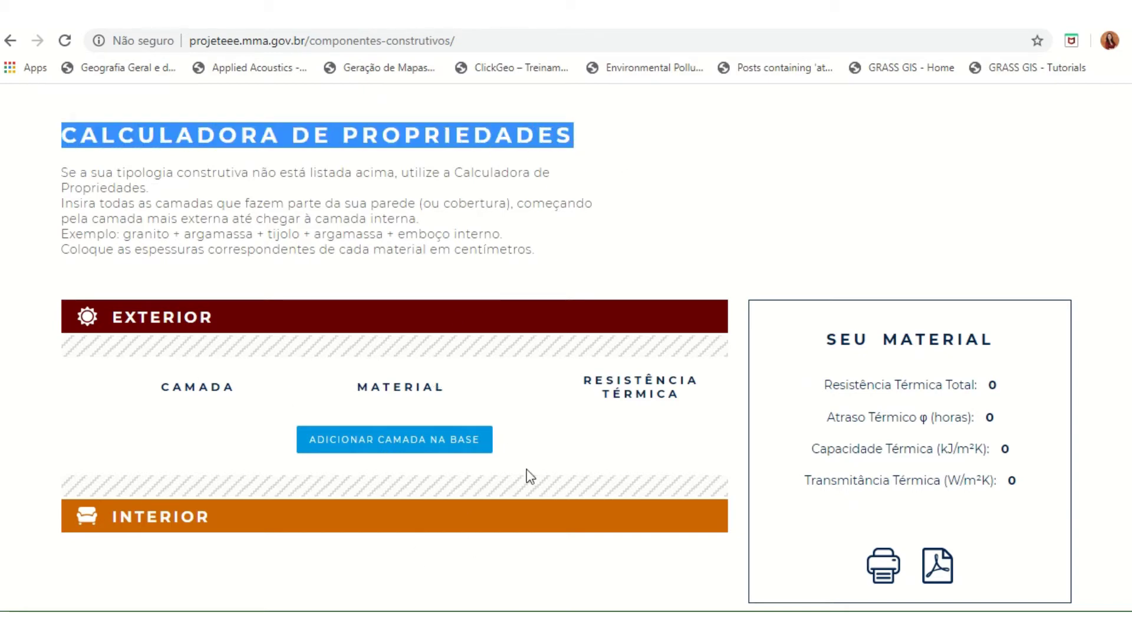
pyautogui.click(416, 567)
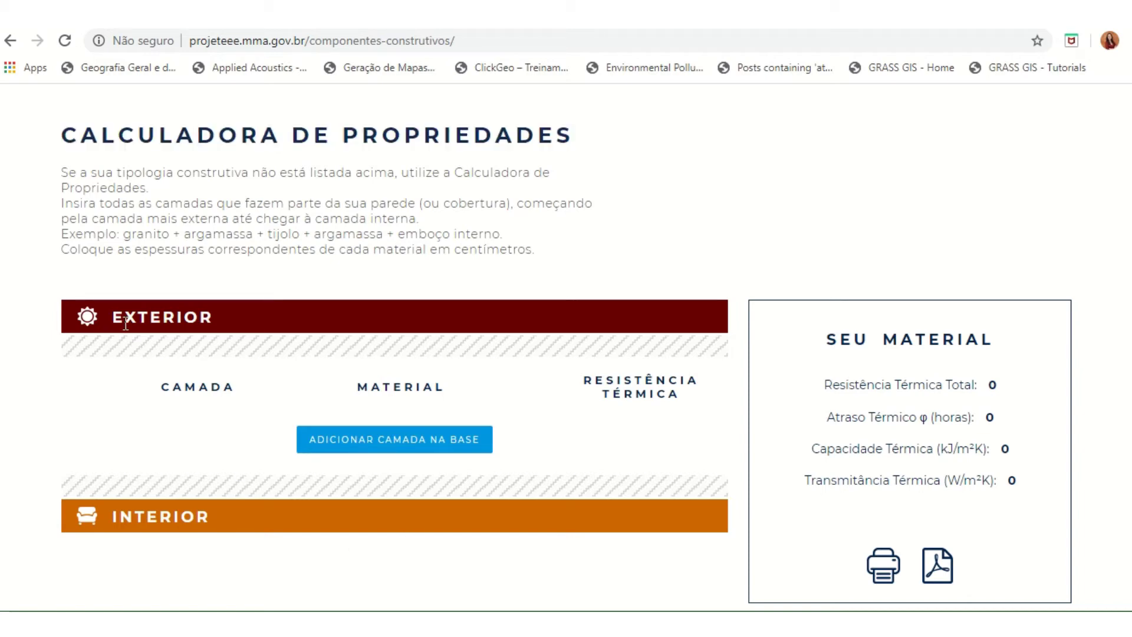
pyautogui.moveTo(116, 319); pyautogui.dragTo(213, 319)
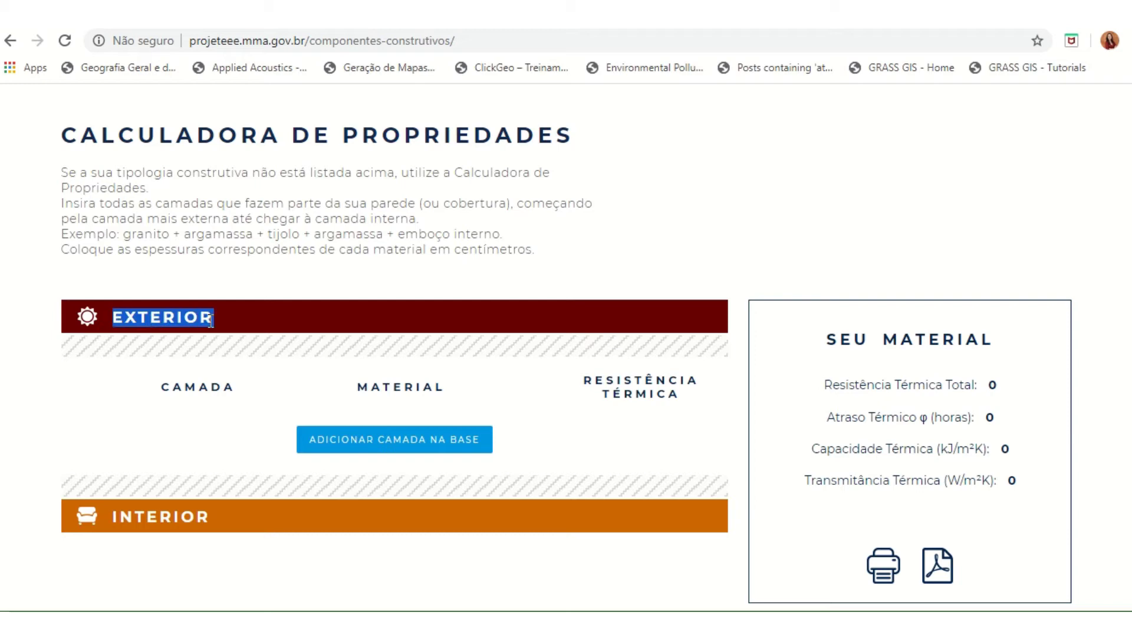
pyautogui.moveTo(115, 517); pyautogui.dragTo(212, 531)
pyautogui.click(84, 331)
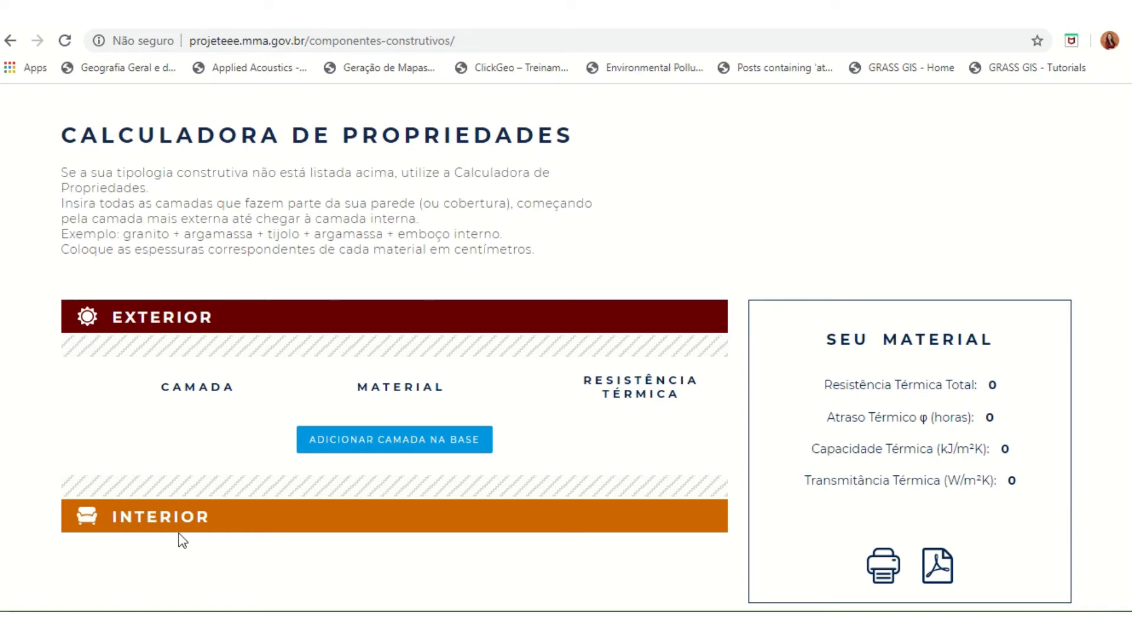
# - Add a first layer to the calculator using the material Telha cerâmica from the Coberturas group
pyautogui.click(392, 453)
pyautogui.scroll(-3, 565, 481)
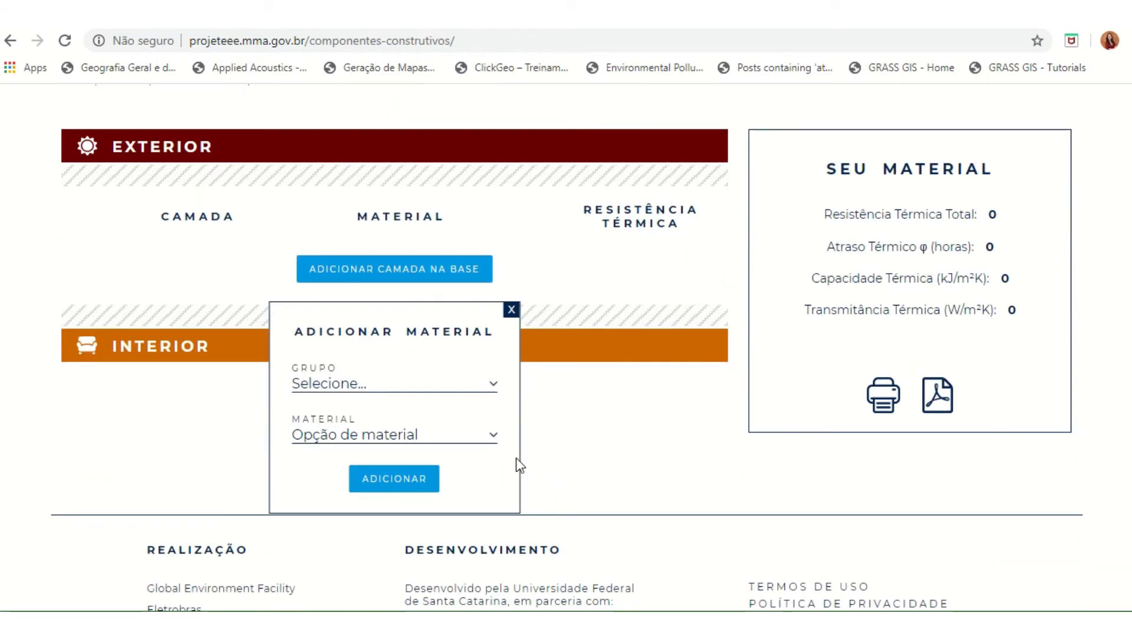
pyautogui.click(357, 384)
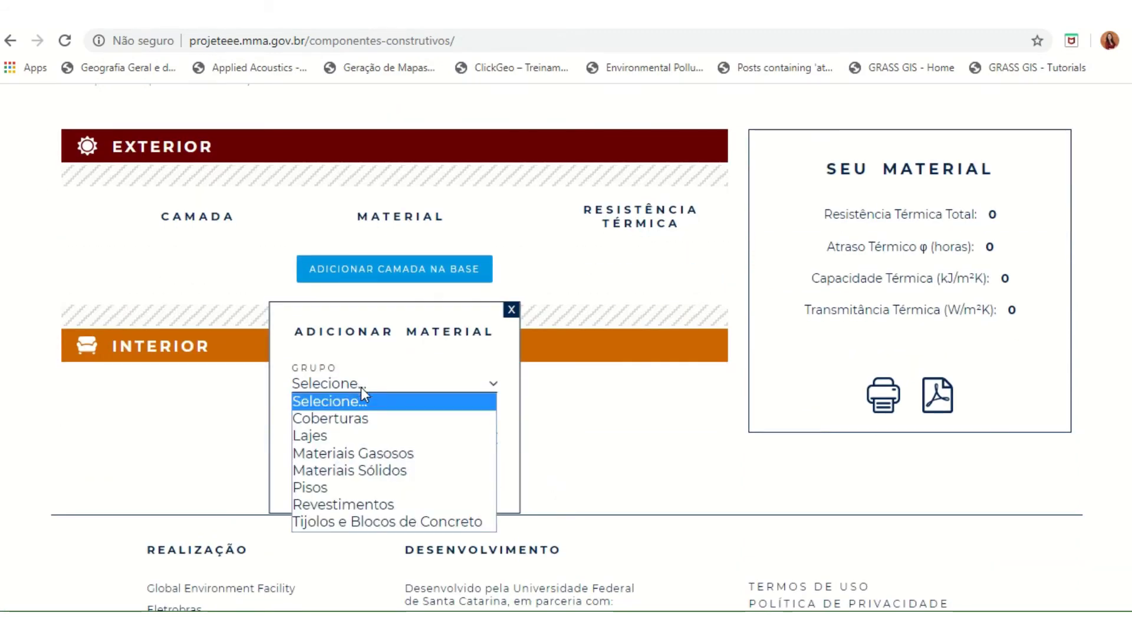
pyautogui.click(378, 418)
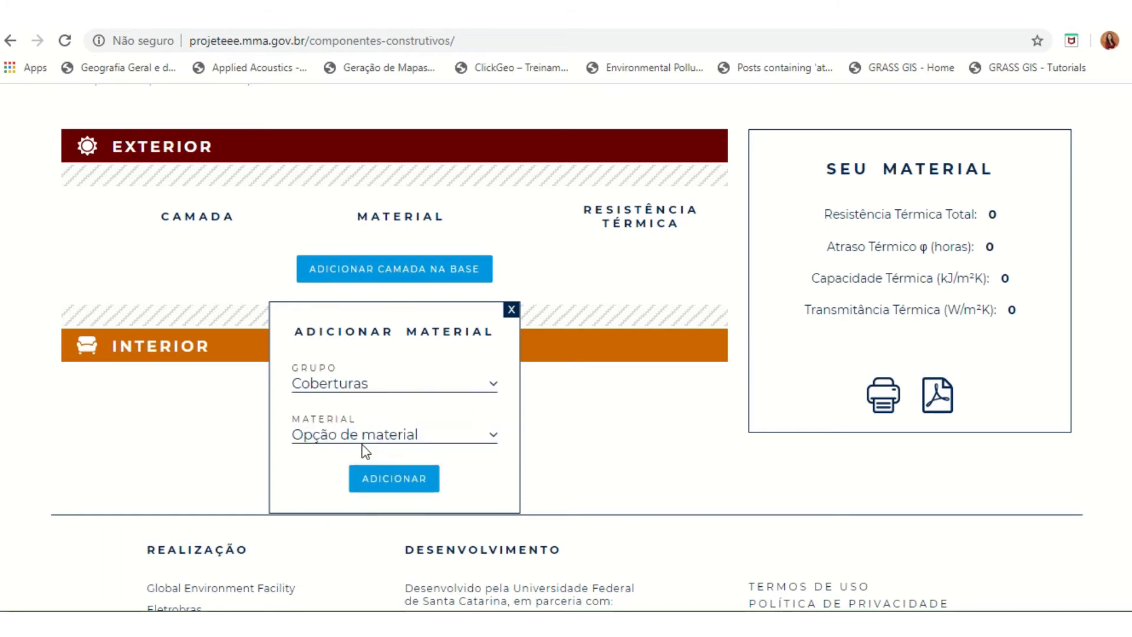
pyautogui.click(361, 435)
pyautogui.click(387, 469)
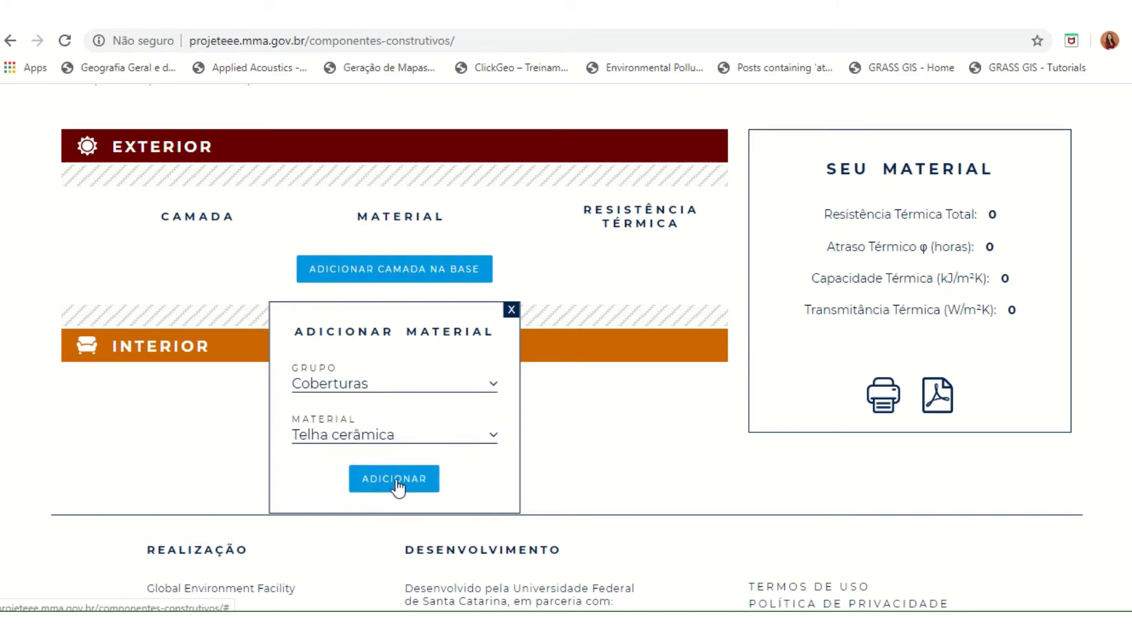
pyautogui.click(400, 483)
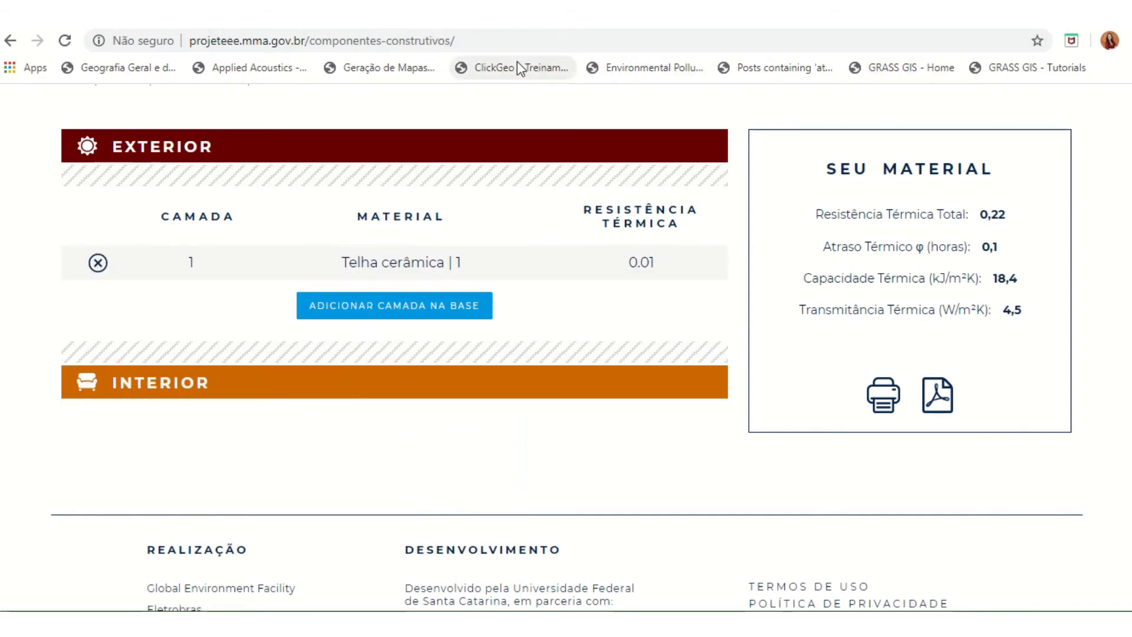
pyautogui.moveTo(460, 13)
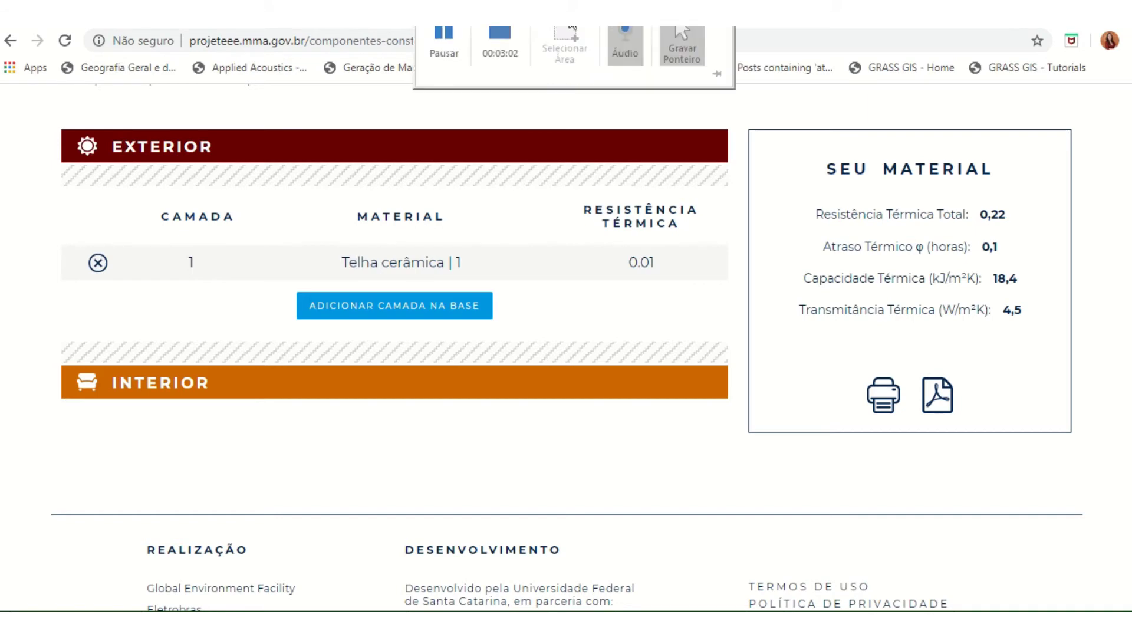
pyautogui.click(452, 37)
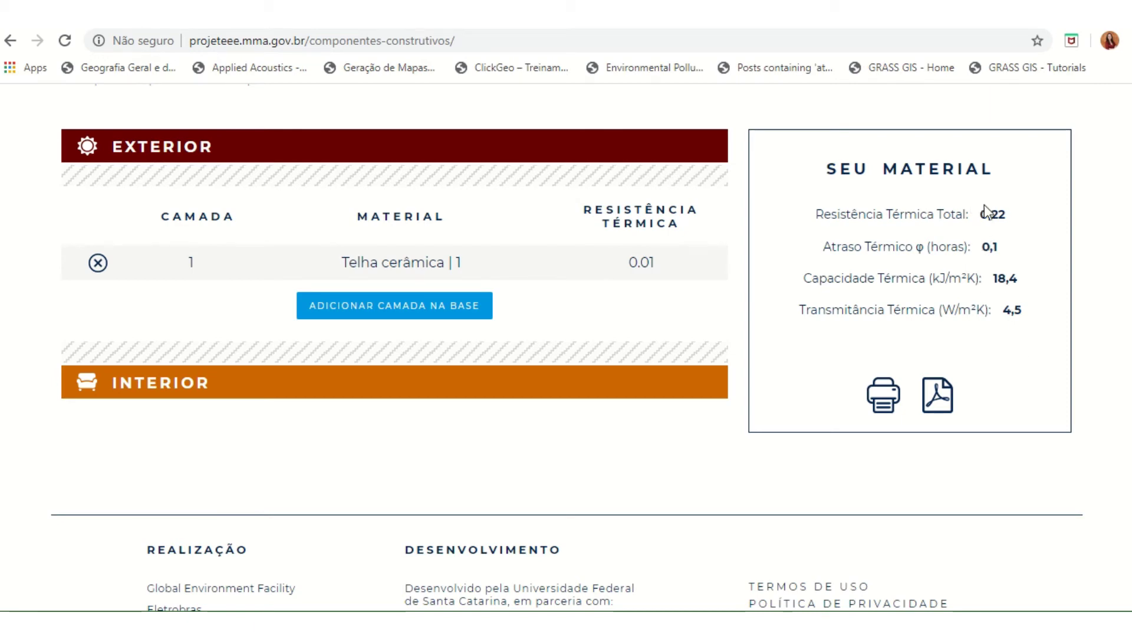
# - Add a second layer below the ceramic tile using Câmara de ar > 5cm Fluxo Ascendente from the Materiais Gasosos group
pyautogui.click(392, 308)
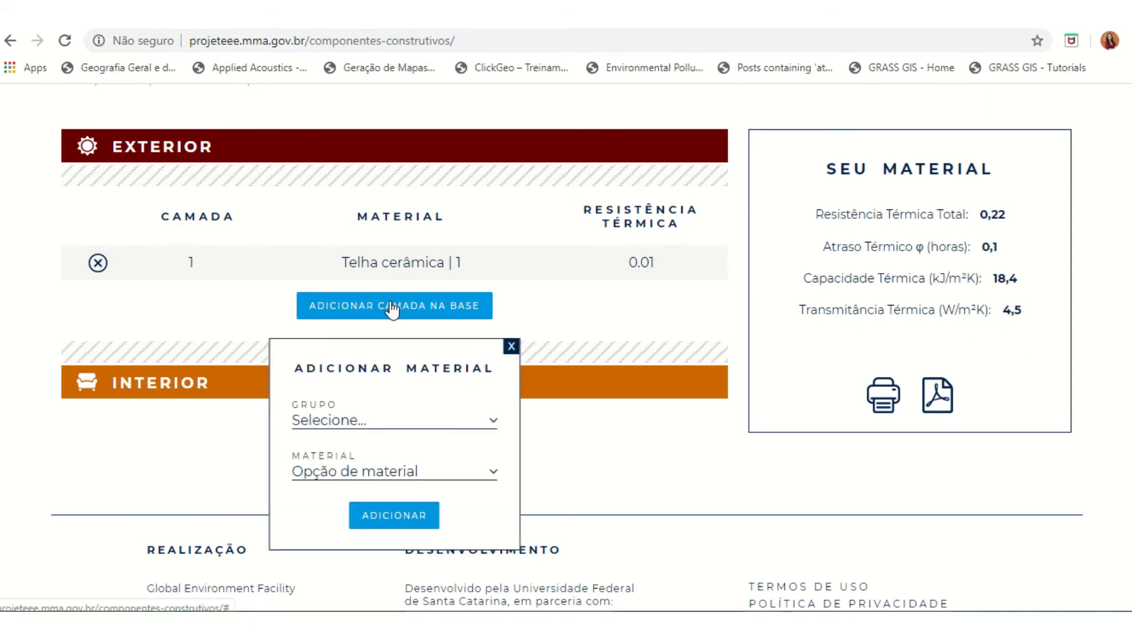
pyautogui.click(373, 419)
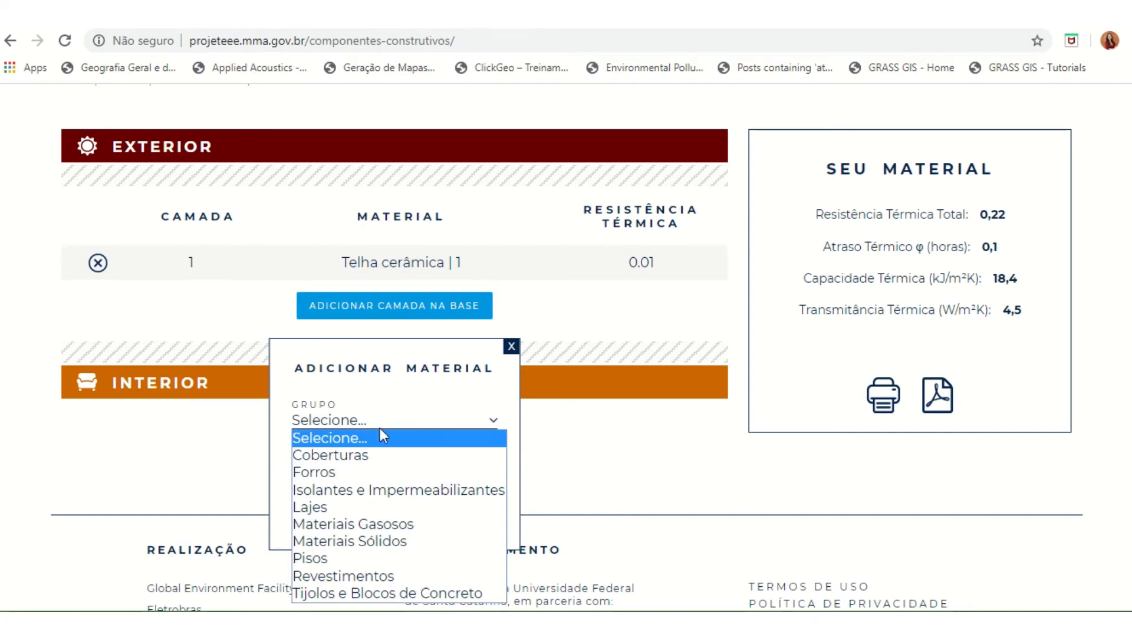
pyautogui.click(396, 529)
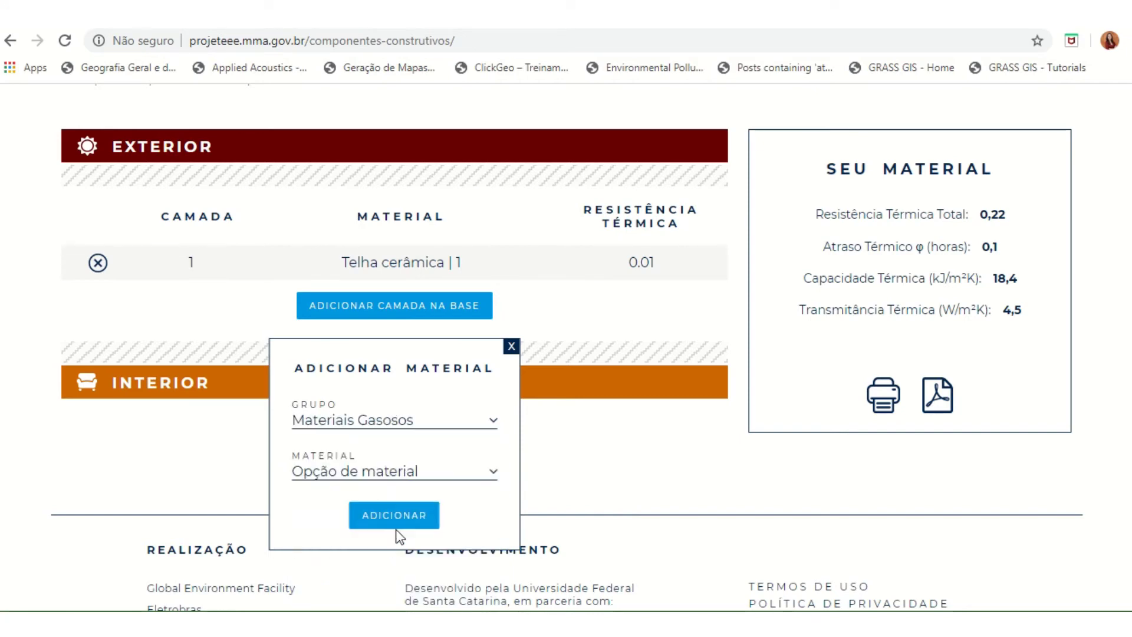
pyautogui.click(381, 473)
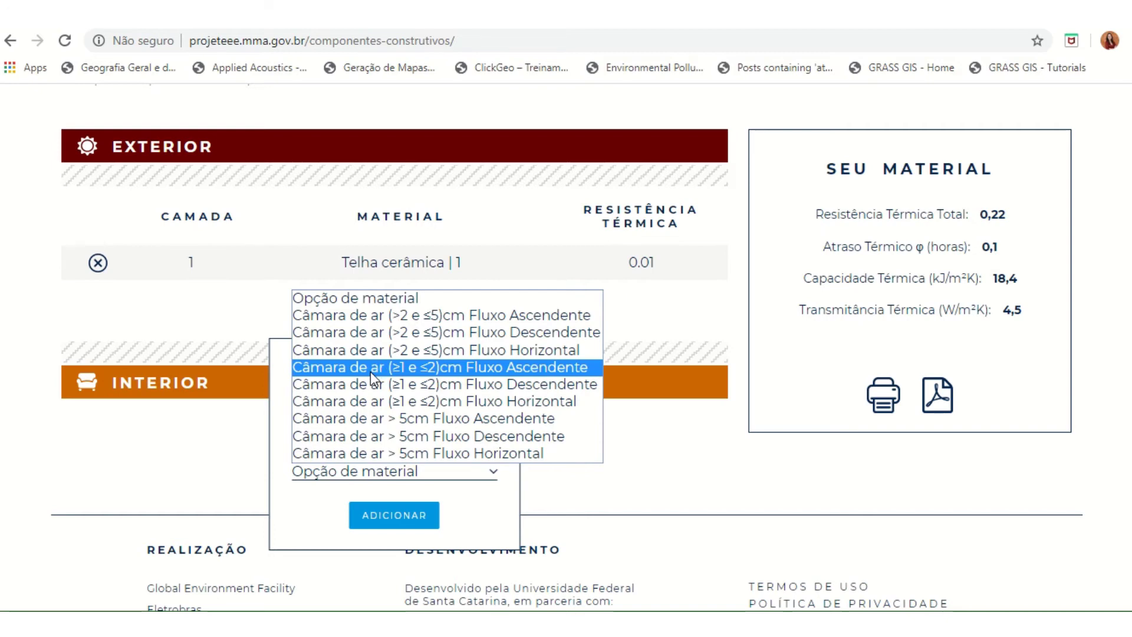
pyautogui.click(369, 418)
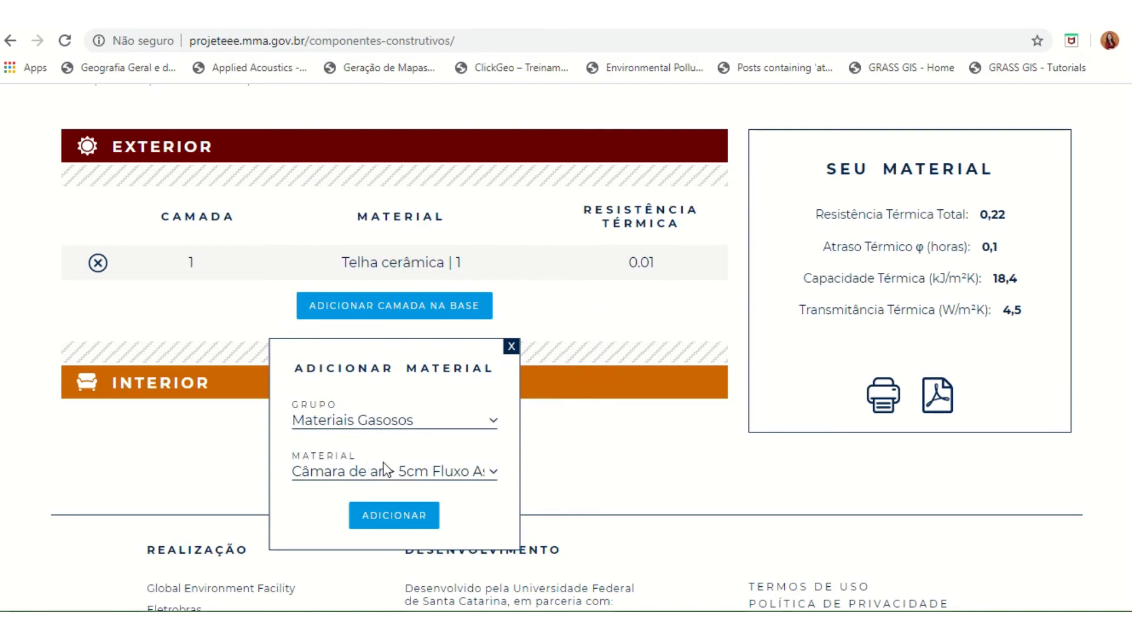
pyautogui.click(402, 519)
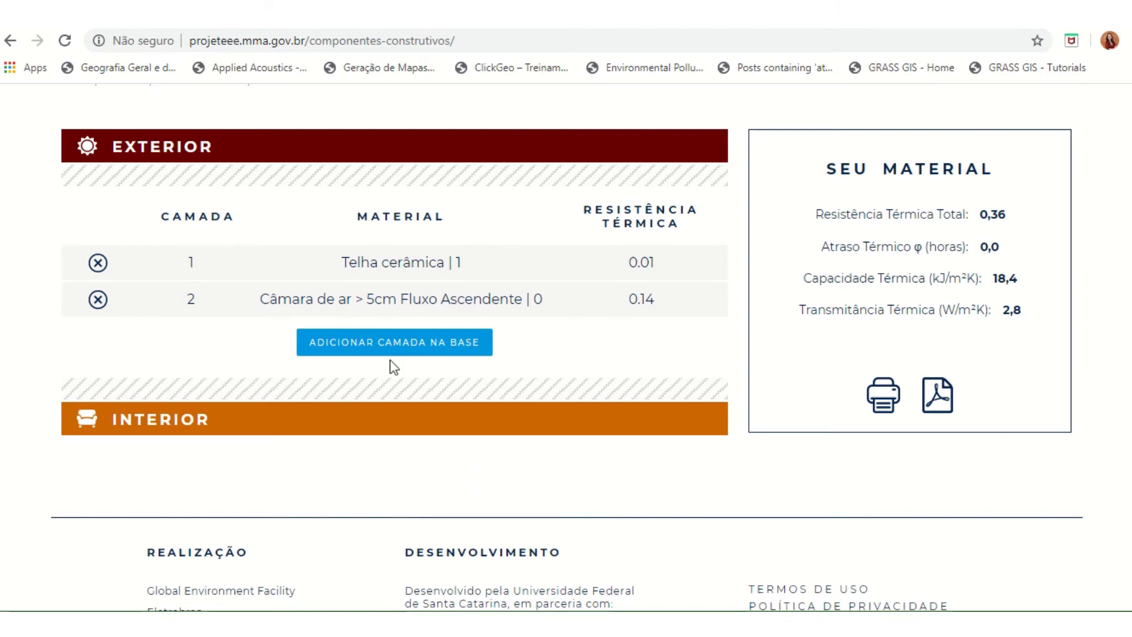
# - Add a third layer at the base using Forro gesso from the Forros group with a thickness of 2 cm
pyautogui.click(384, 344)
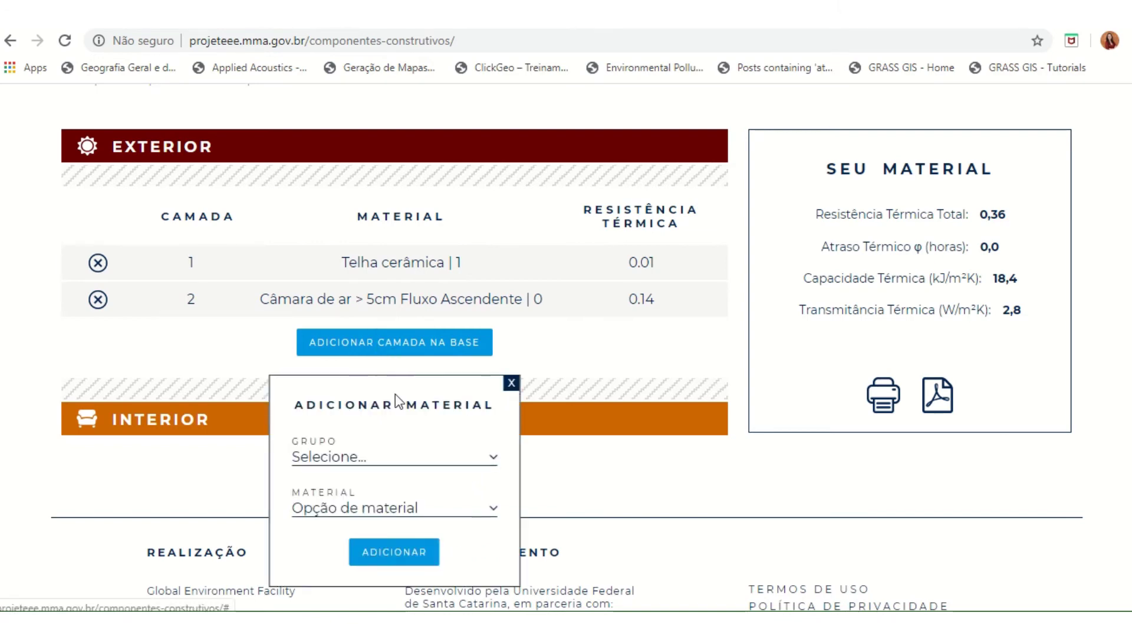
pyautogui.click(377, 459)
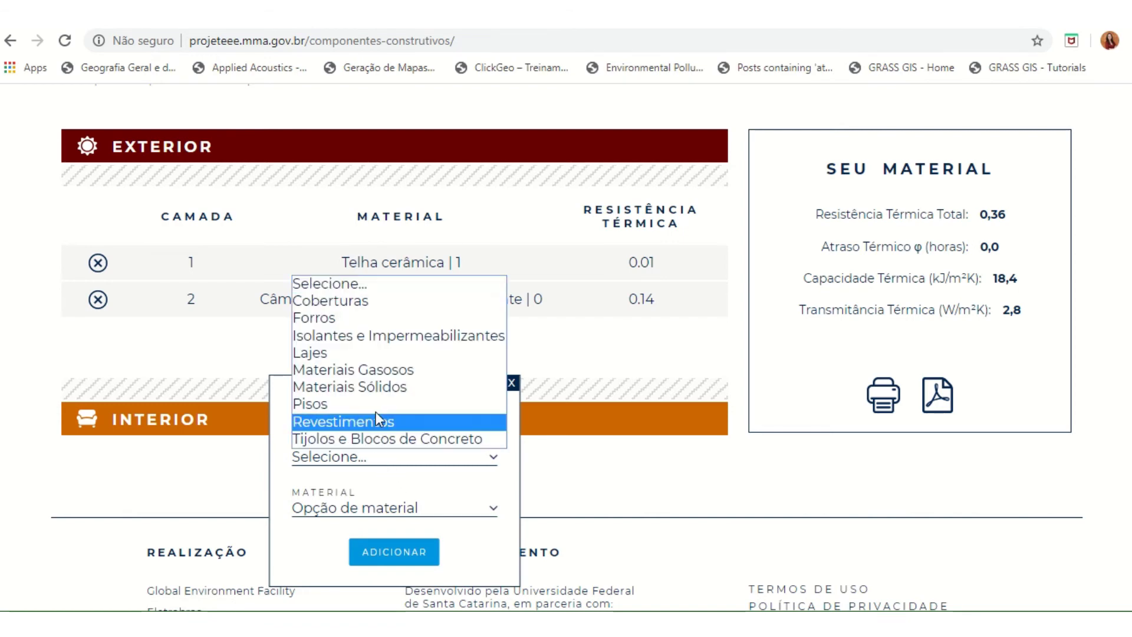
pyautogui.click(368, 323)
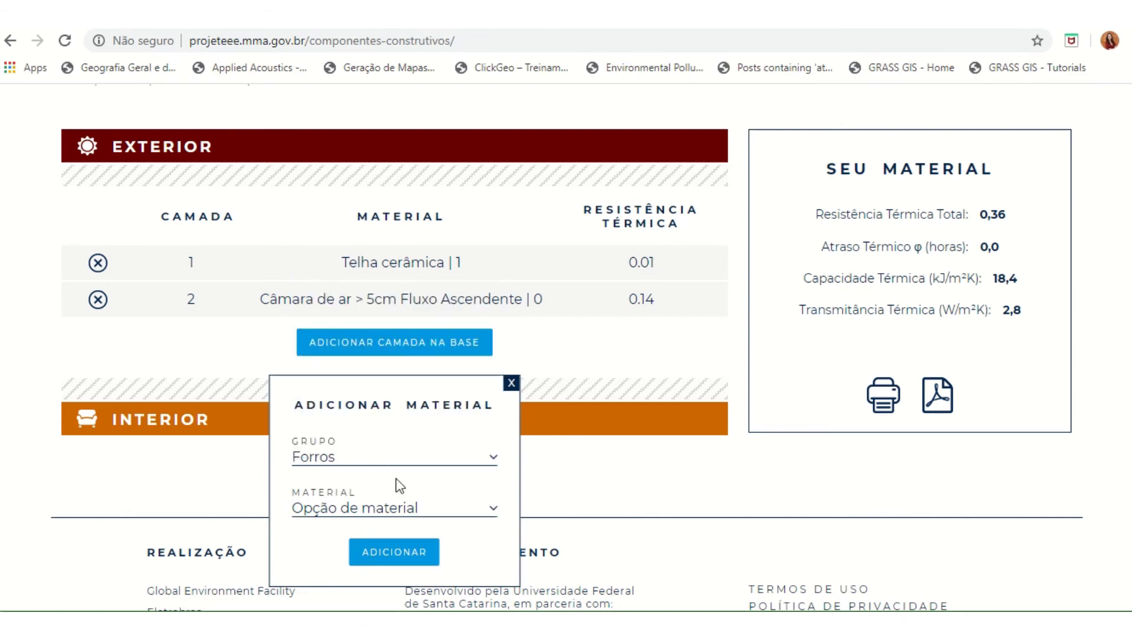
pyautogui.click(359, 508)
pyautogui.click(362, 546)
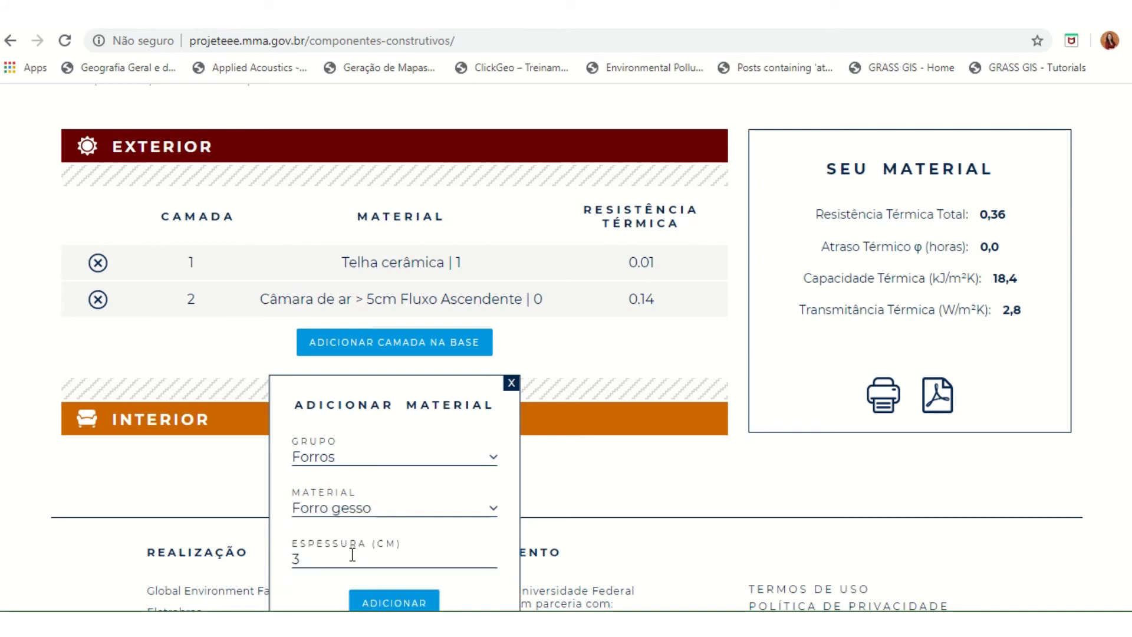
pyautogui.scroll(-2, 434, 550)
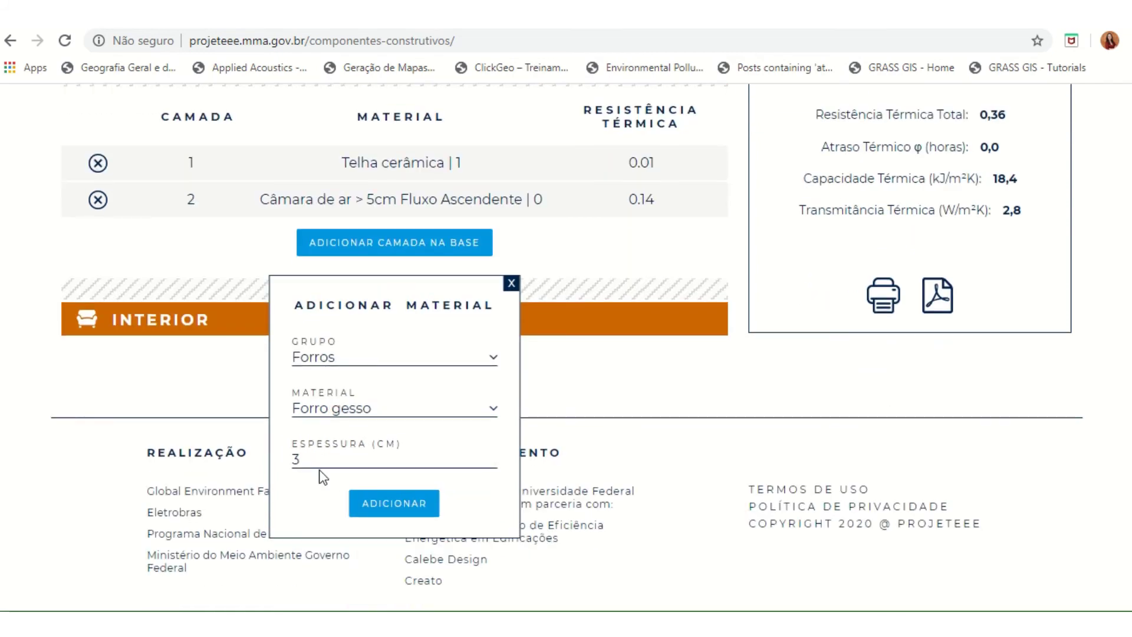
pyautogui.click(490, 463)
pyautogui.click(490, 457)
pyautogui.click(490, 465)
pyautogui.click(491, 464)
pyautogui.click(391, 511)
# - Review the three-layer roof's calculated thermal properties under Seu Material, especially the Transmitância Térmica, together with the layer list
pyautogui.scroll(2, 540, 411)
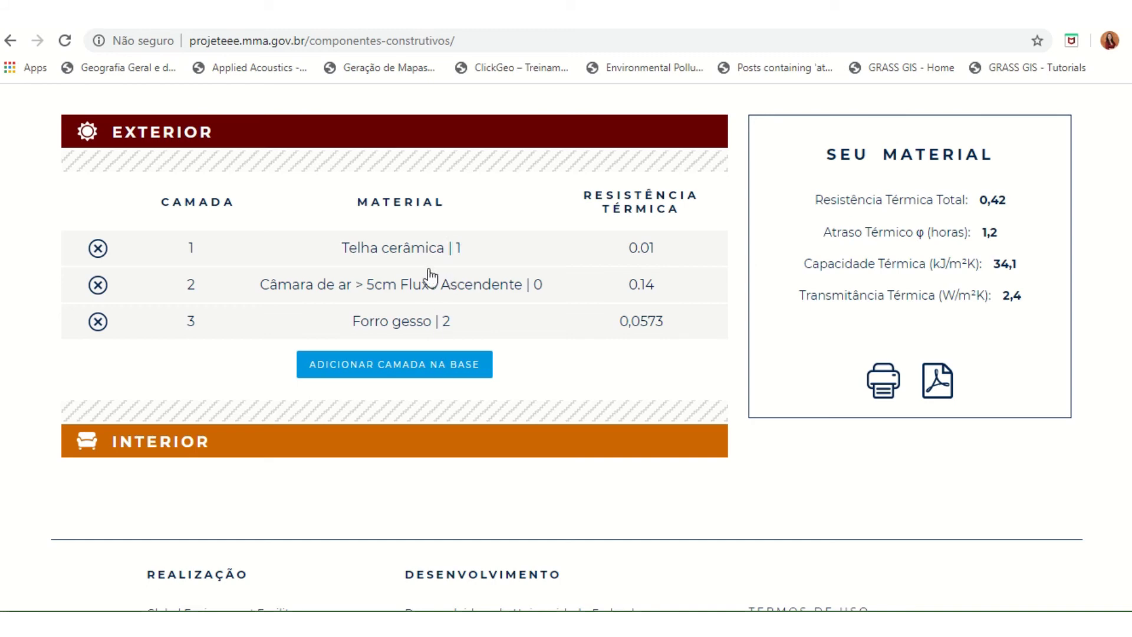
pyautogui.scroll(2, 780, 472)
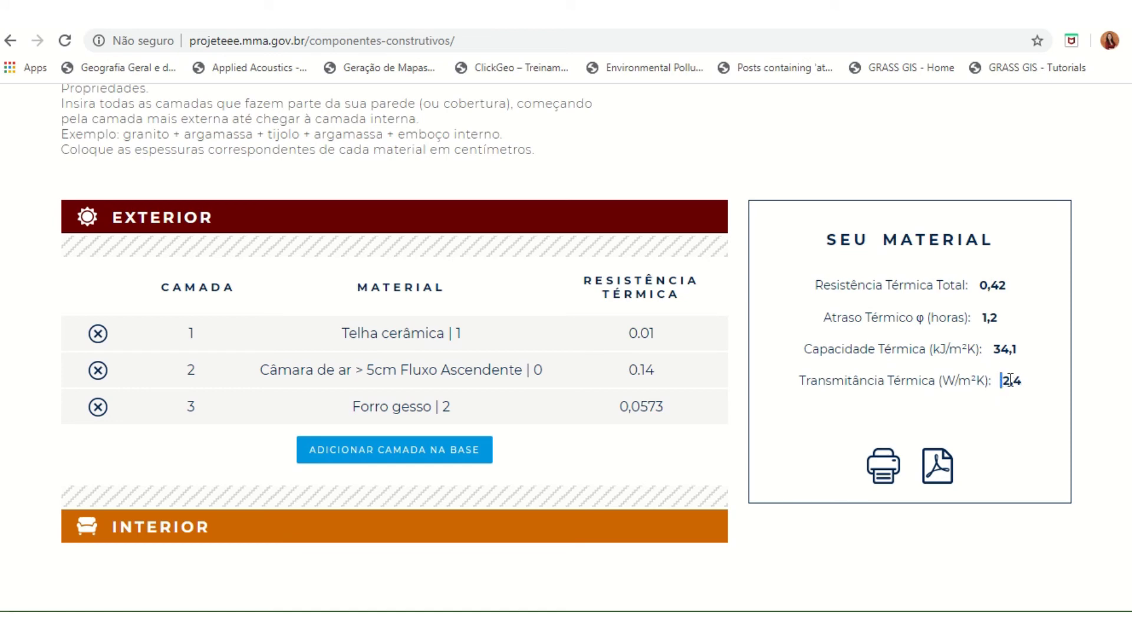
pyautogui.moveTo(1002, 381); pyautogui.dragTo(1029, 386)
pyautogui.click(1034, 412)
pyautogui.moveTo(801, 386); pyautogui.dragTo(1026, 386)
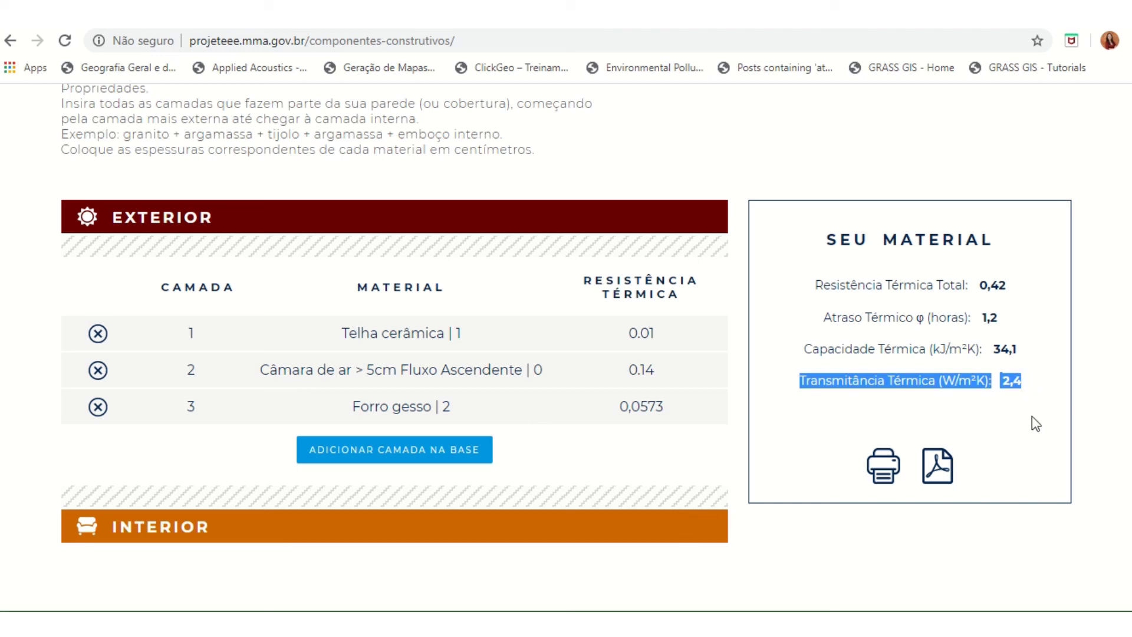
pyautogui.click(1032, 416)
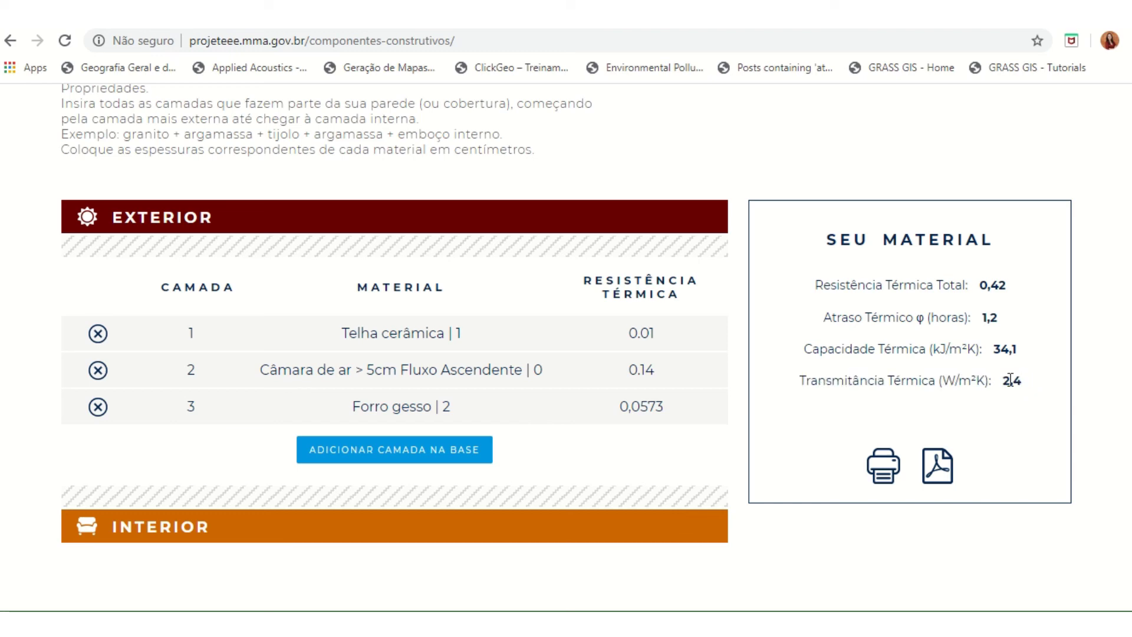
pyautogui.moveTo(1006, 380); pyautogui.dragTo(1034, 384)
pyautogui.click(1033, 437)
pyautogui.scroll(-2, 1015, 495)
pyautogui.scroll(5, 1016, 497)
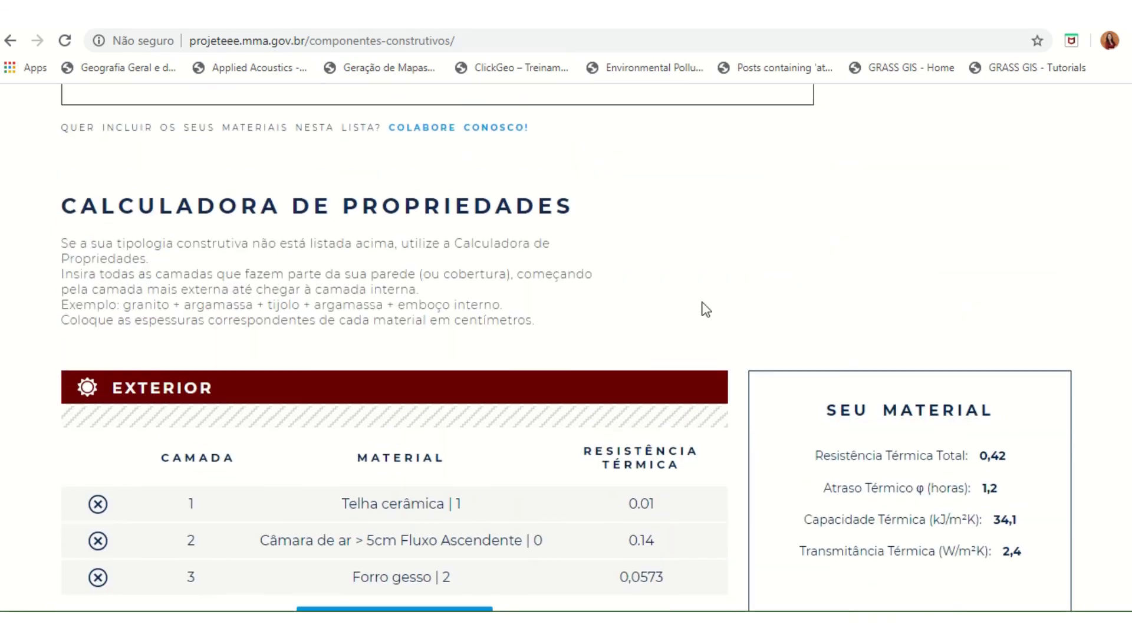
pyautogui.scroll(-2, 753, 306)
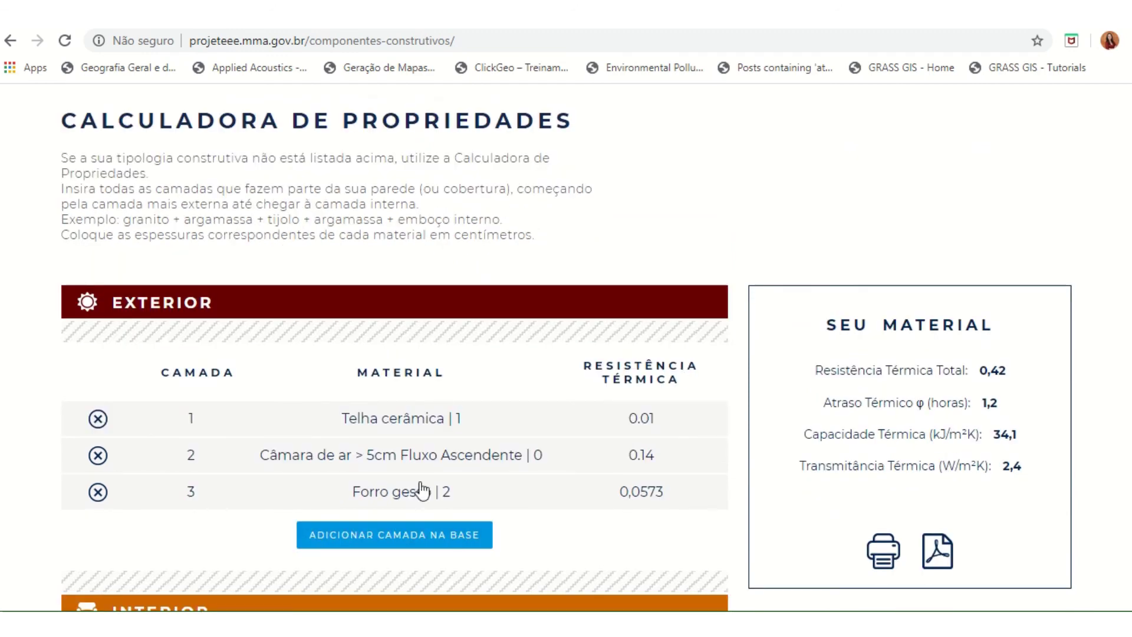
pyautogui.scroll(-2, 790, 507)
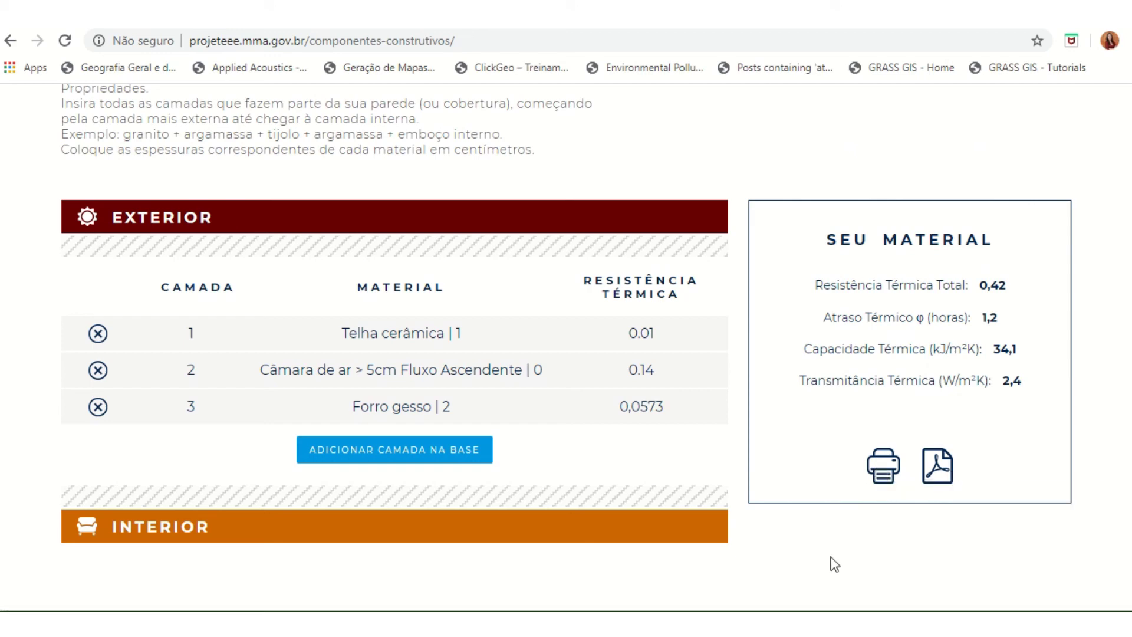
pyautogui.scroll(2, 625, 230)
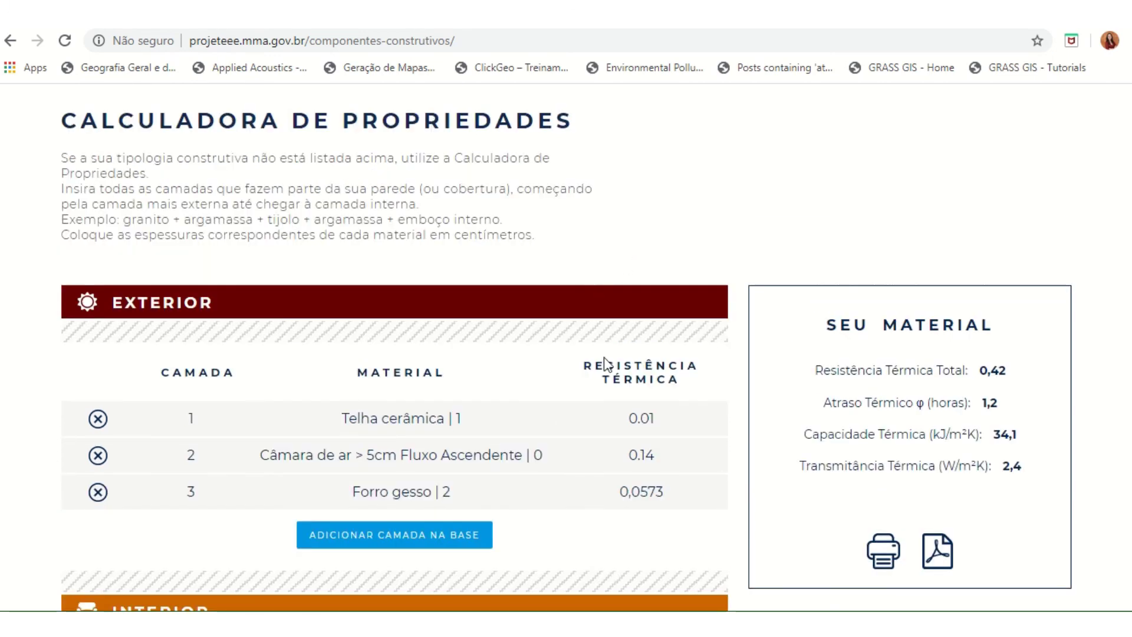
pyautogui.click(561, 43)
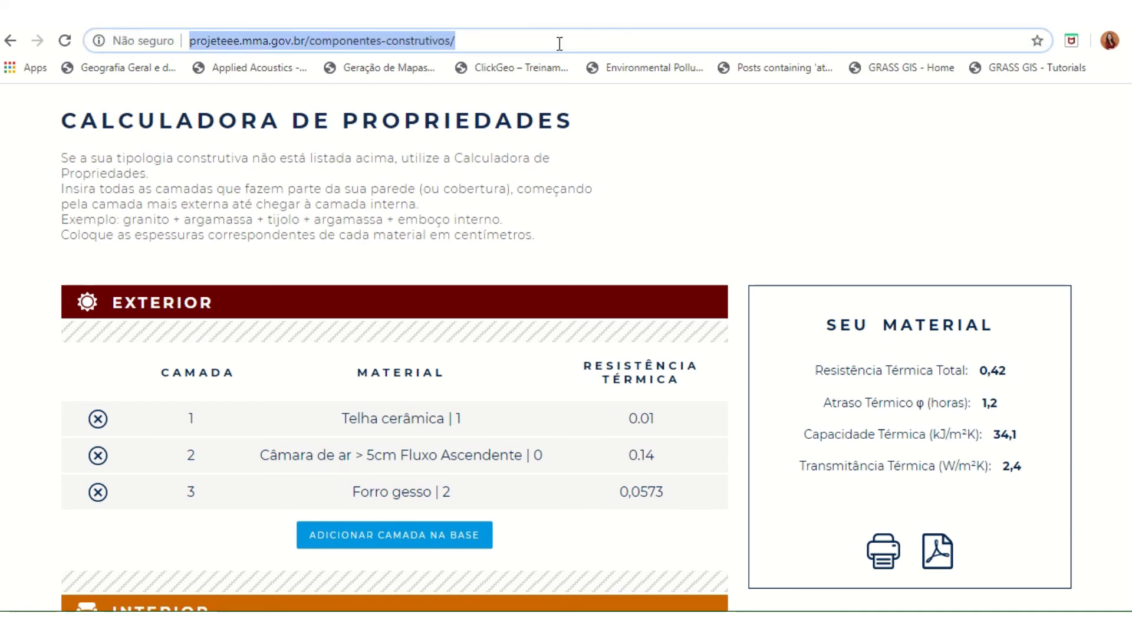
pyautogui.click(625, 110)
pyautogui.rightClick(544, 82)
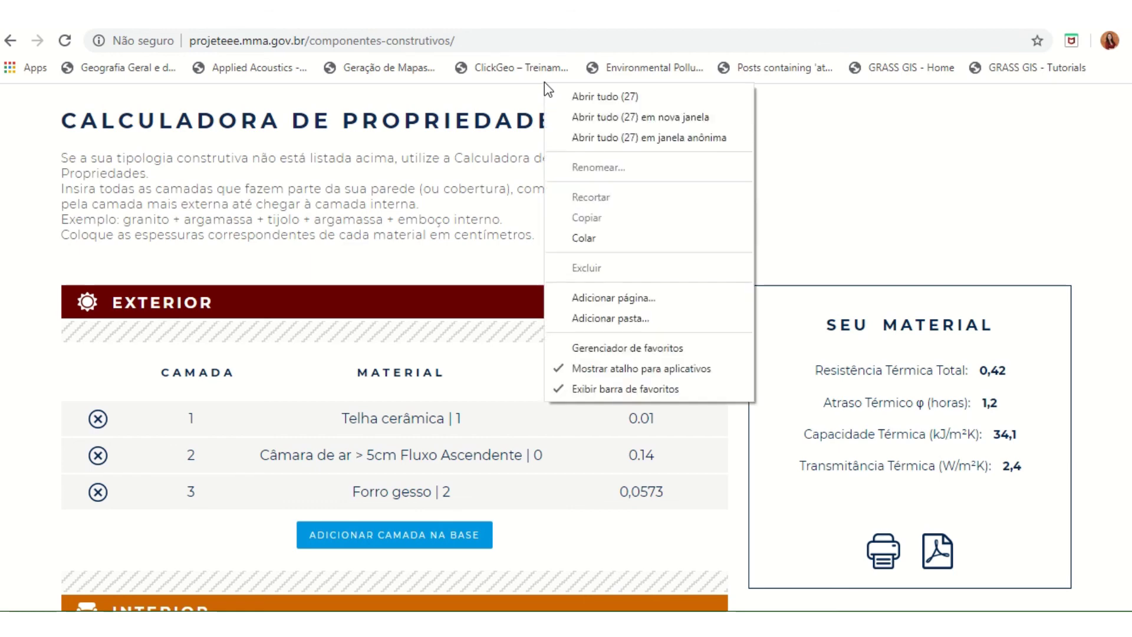
pyautogui.click(831, 131)
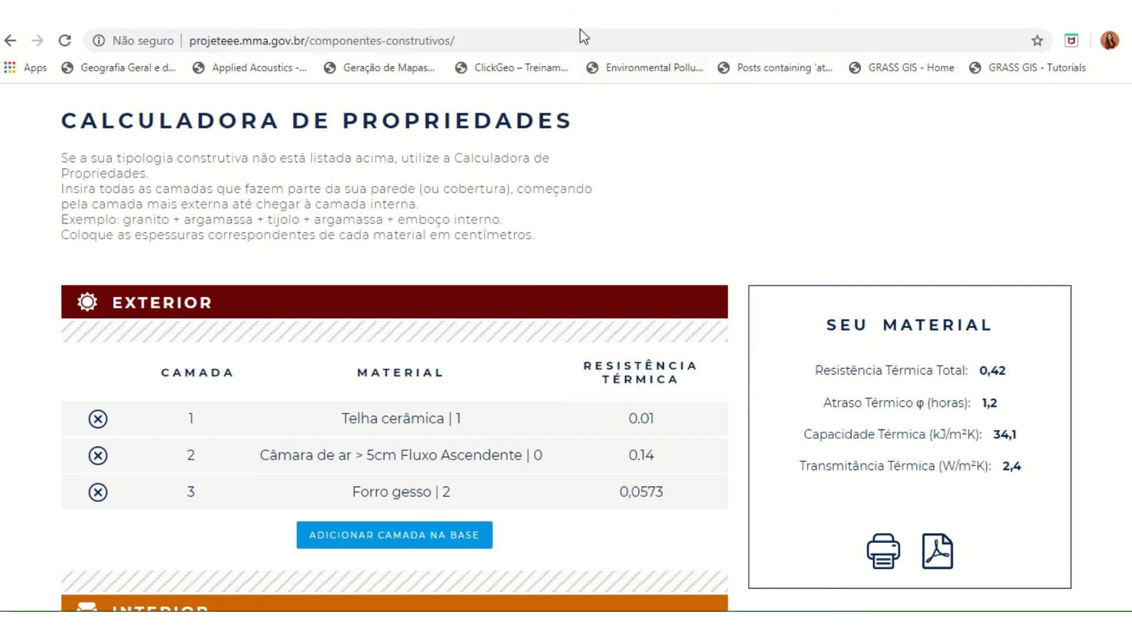